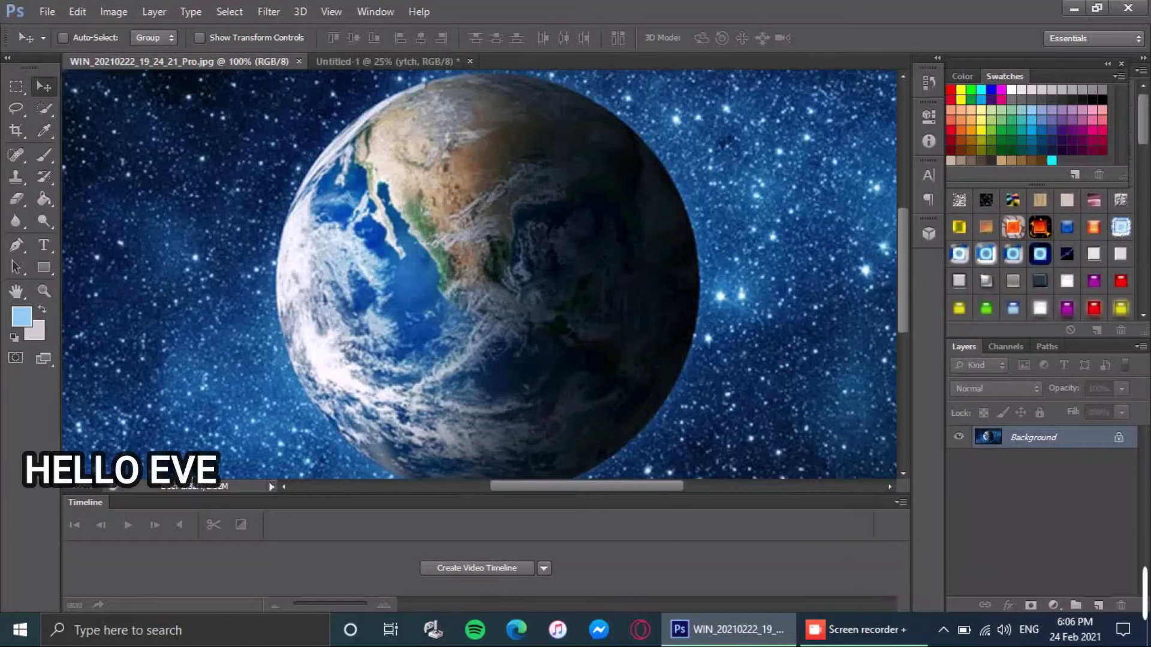
# - Extend the Quick Selection of the Earth to include its lower-left rim
pyautogui.click(180, 61)
pyautogui.click(44, 108)
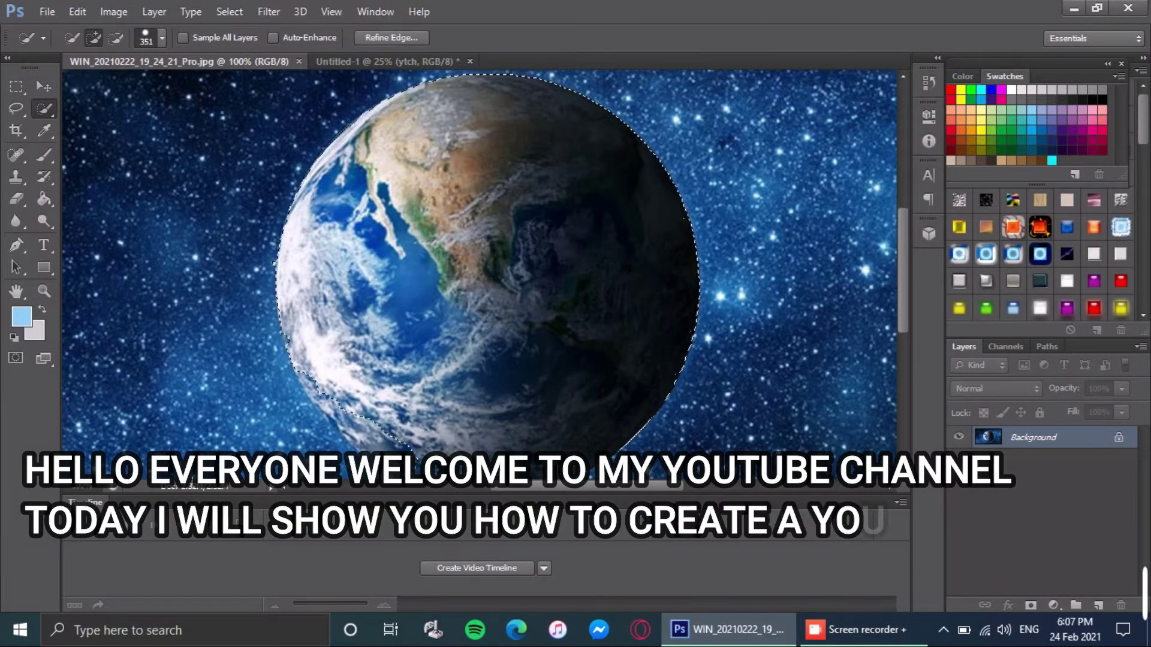
pyautogui.scroll(-1, 480, 270)
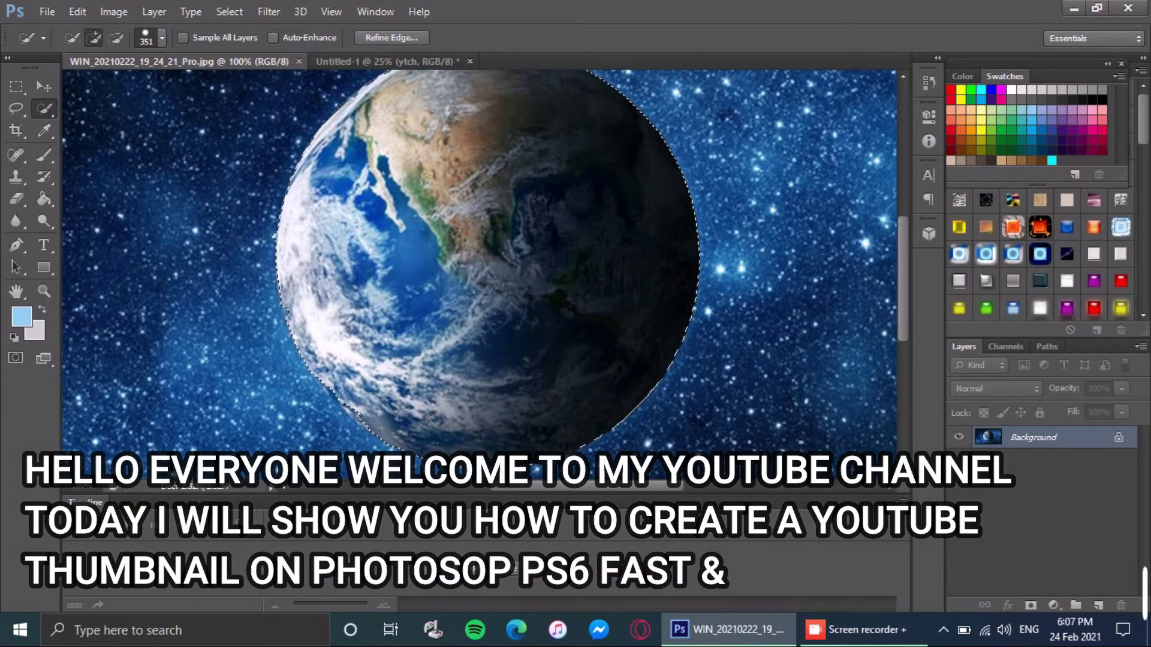
pyautogui.moveTo(323, 365); pyautogui.dragTo(384, 432)
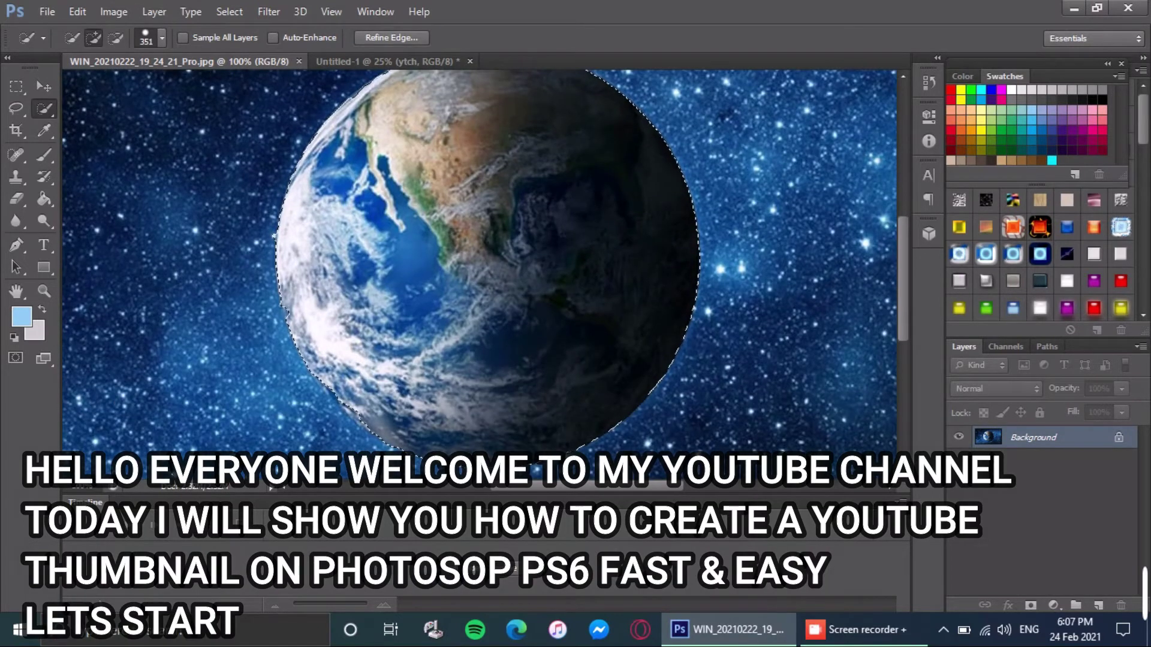
pyautogui.scroll(1, 484, 274)
pyautogui.scroll(1, 484, 274)
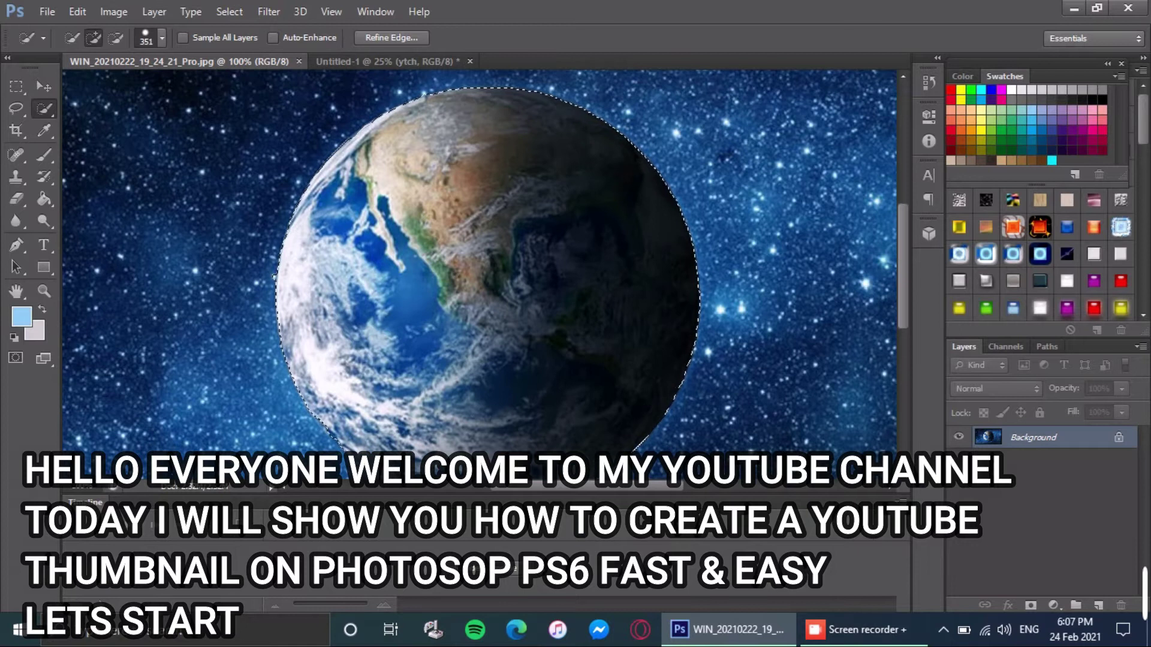
pyautogui.scroll(-1, 485, 274)
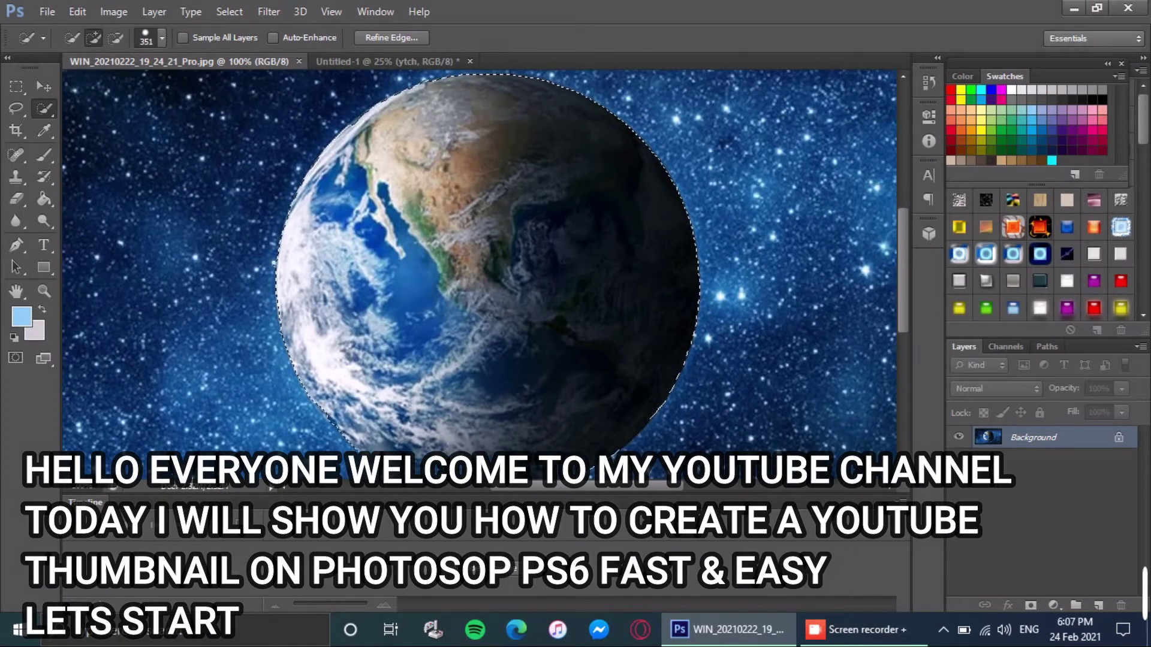
# - Copy the selected Earth and paste it into the Untitled-1 canvas as Layer 1
pyautogui.click(77, 11)
pyautogui.click(105, 109)
pyautogui.click(383, 61)
pyautogui.click(78, 11)
pyautogui.click(95, 142)
# - Free-transform the pasted Earth to about 137%, shift it right, and apply
pyautogui.press('v')
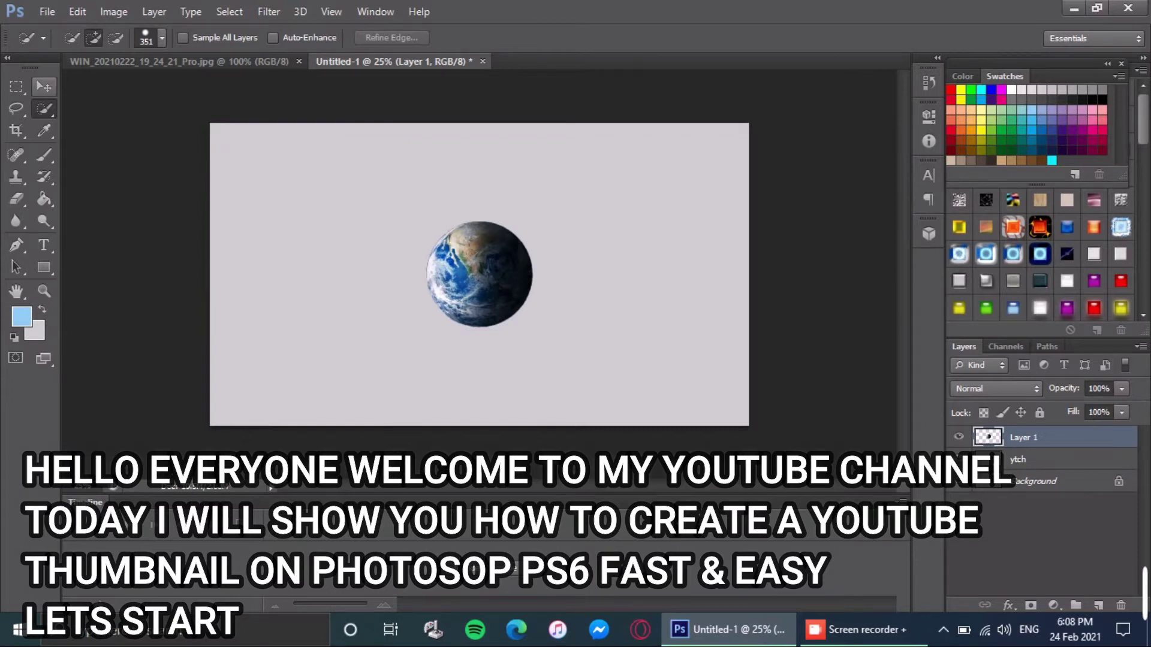
pyautogui.click(78, 12)
pyautogui.click(120, 308)
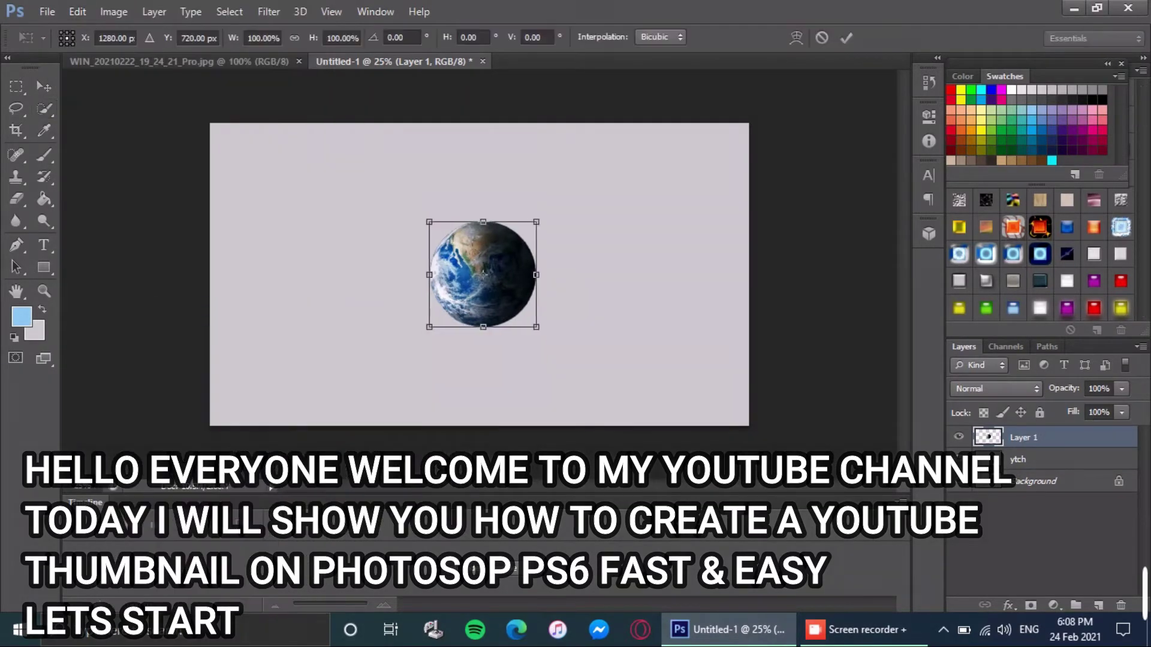
pyautogui.moveTo(481, 272); pyautogui.dragTo(629, 264)
pyautogui.moveTo(681, 318); pyautogui.dragTo(722, 358)
pyautogui.moveTo(671, 282); pyautogui.dragTo(629, 283)
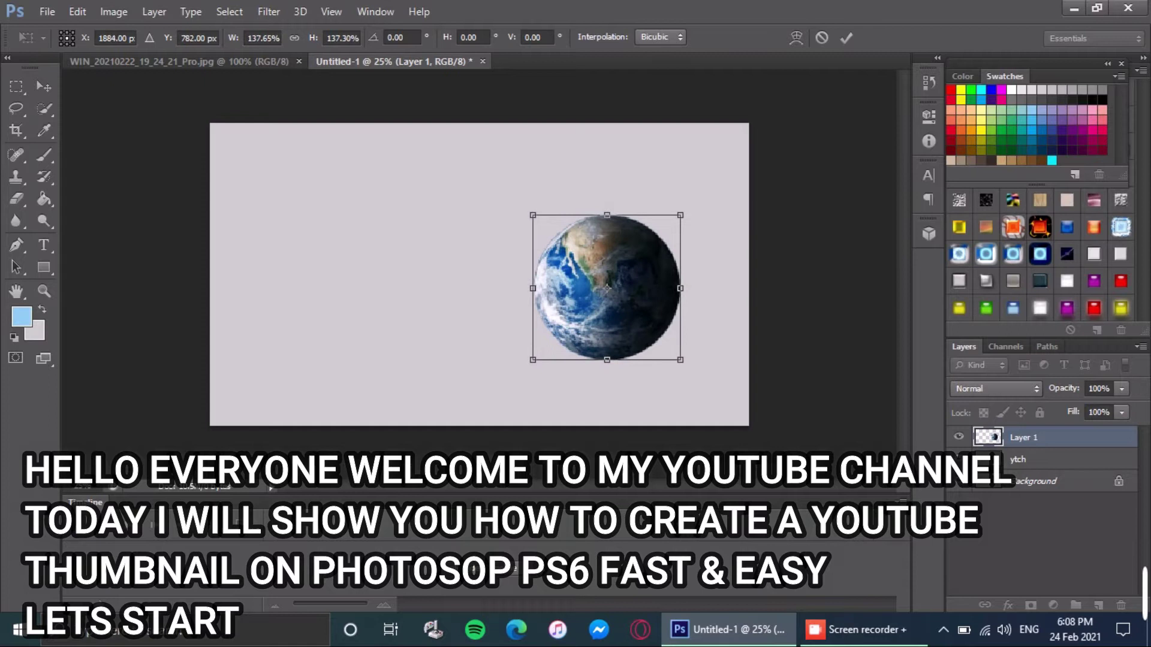
pyautogui.click(43, 87)
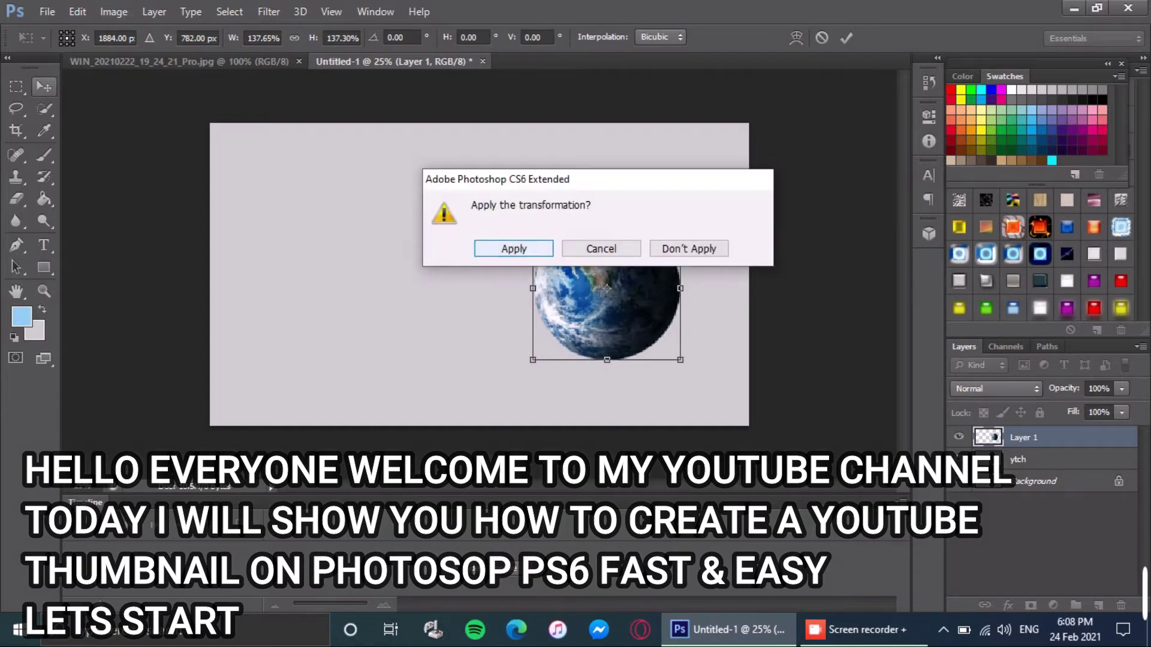
pyautogui.click(515, 248)
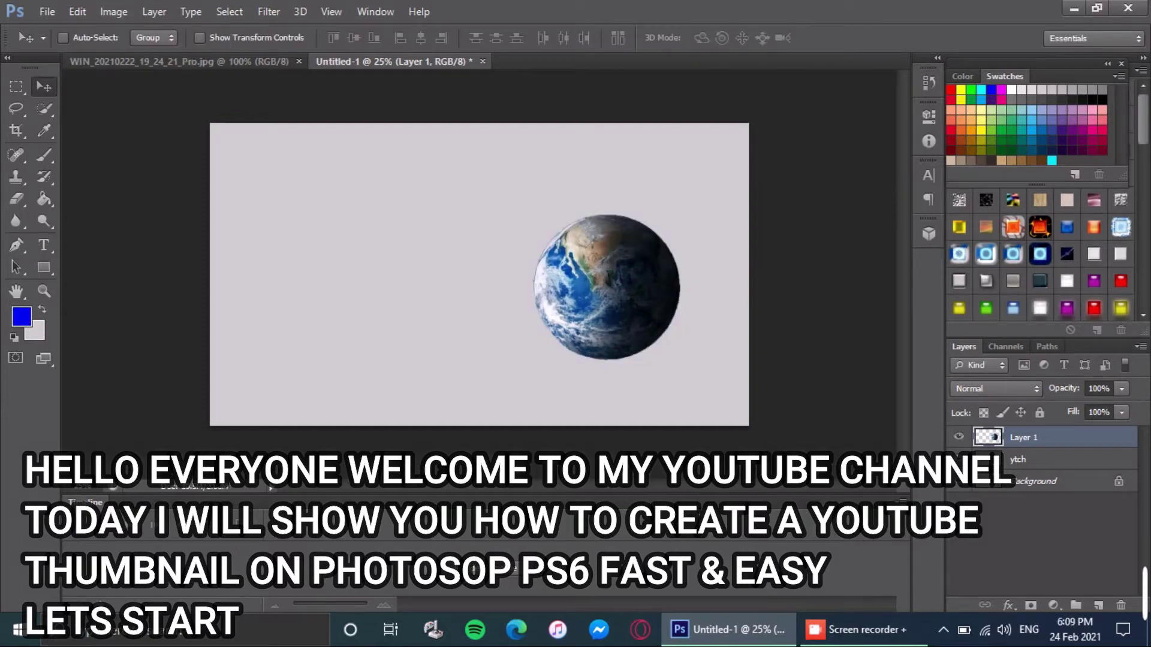
# - Fill the ytch layer's canvas with blue using the Paint Bucket
pyautogui.click(43, 199)
pyautogui.click(1017, 459)
pyautogui.click(389, 270)
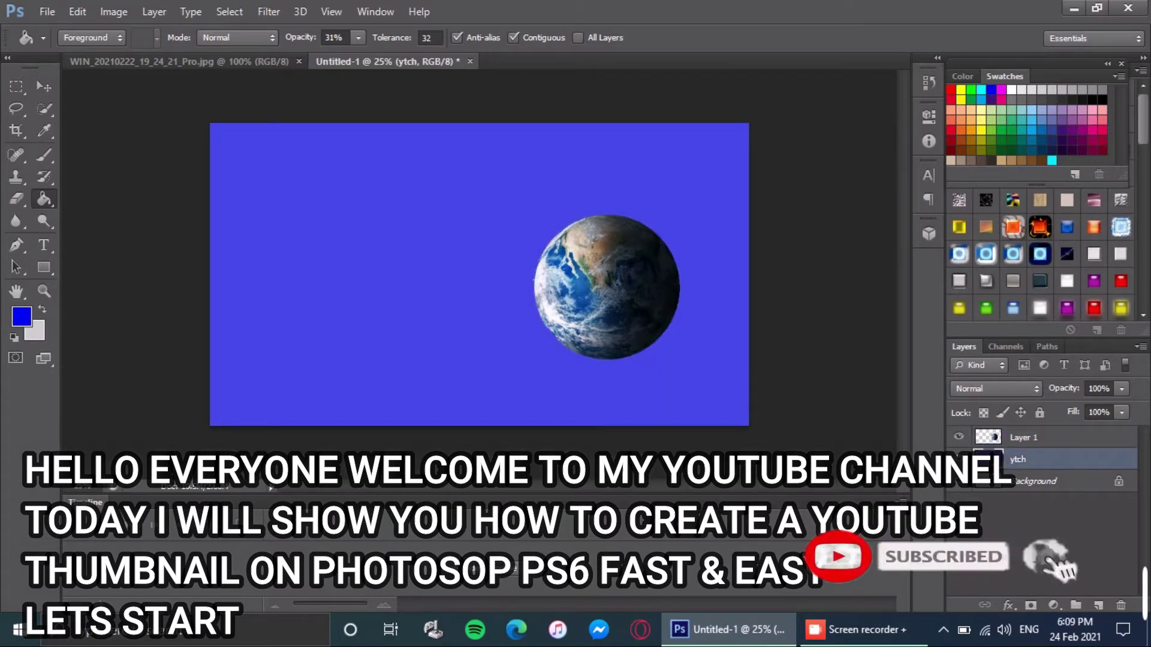
# - Add 'HELLO WORLD' text left of the Earth and position it
pyautogui.click(43, 245)
pyautogui.click(291, 227)
pyautogui.write('HELLO WORLD')
pyautogui.click(44, 87)
pyautogui.moveTo(324, 213)
pyautogui.mouseDown()
pyautogui.moveTo(383, 216)
pyautogui.moveTo(387, 274)
pyautogui.mouseUp()
# - Select the HELLO WORLD letter pixels and expand the selection around them
pyautogui.rightClick(988, 459)
pyautogui.click(961, 103)
pyautogui.click(228, 12)
pyautogui.click(414, 229)
pyautogui.click(656, 213)
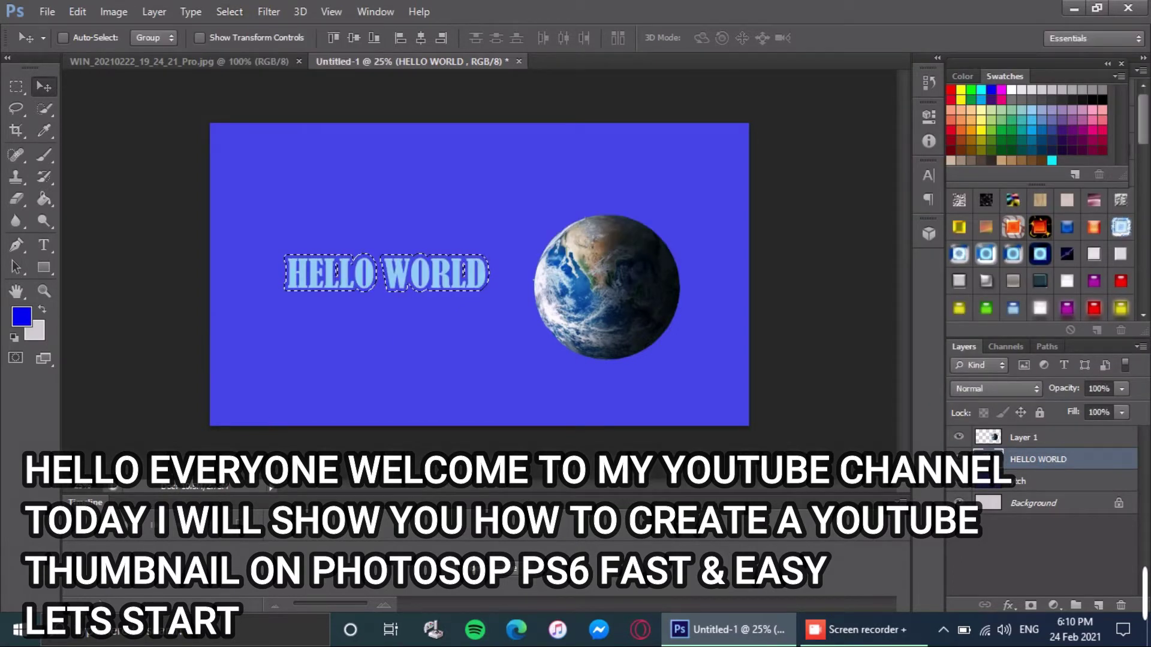
# - Fill the expanded selection lavender on the layer beneath the text
pyautogui.hotkey('alt', '[')
pyautogui.press('g')
pyautogui.click(336, 269)
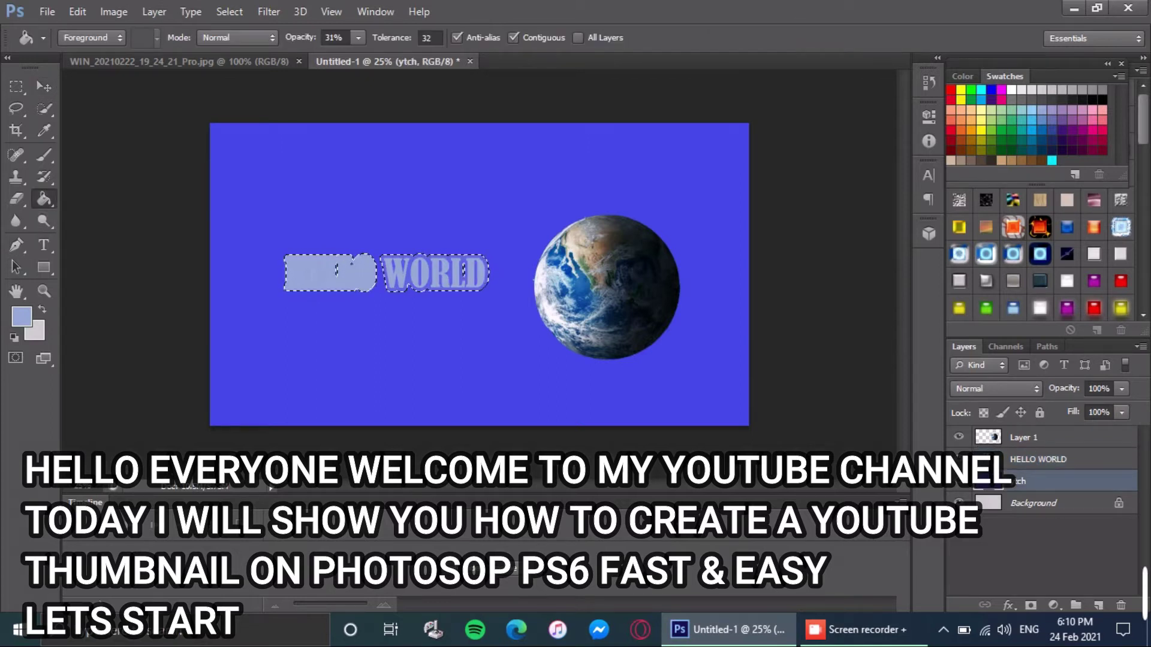
pyautogui.click(463, 269)
# - Change the HELLO WORLD text colour to dark blue
pyautogui.hotkey('alt', ']')
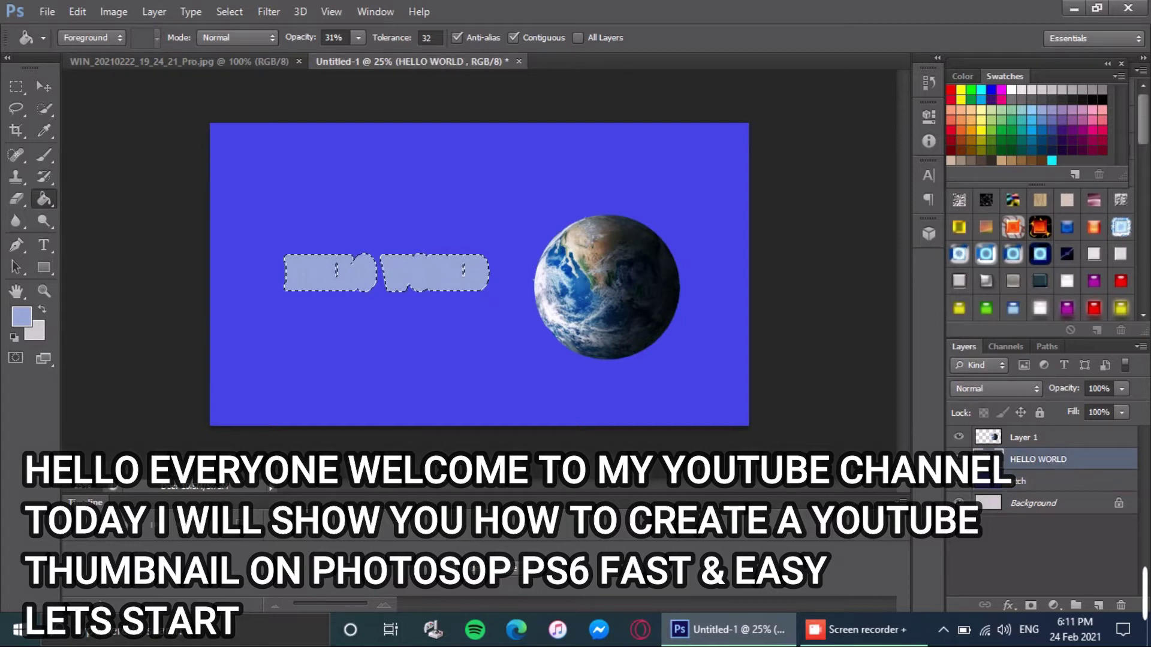
pyautogui.press('t')
pyautogui.click(389, 37)
pyautogui.click(862, 161)
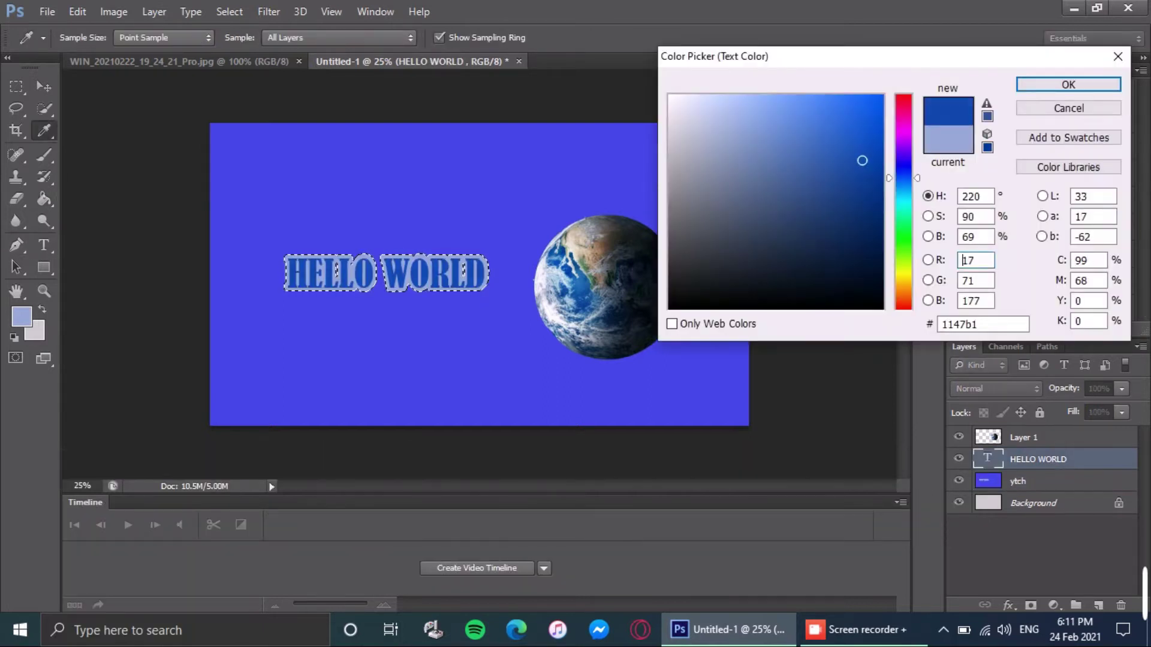
pyautogui.click(868, 180)
pyautogui.click(1068, 84)
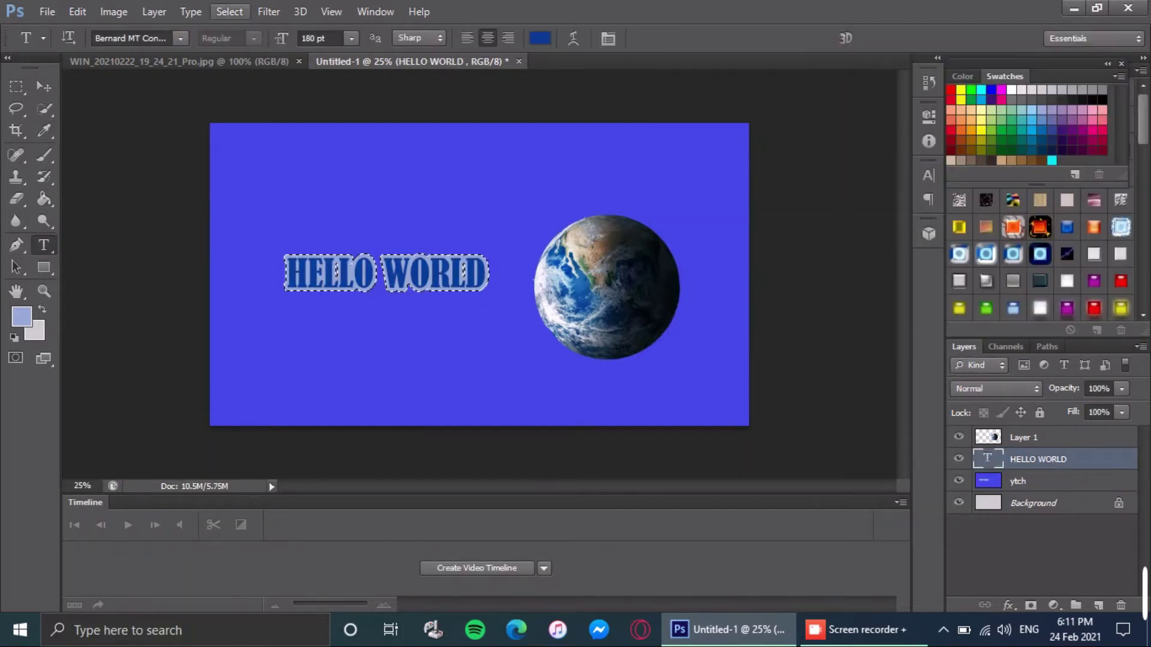
# - Deselect the area around HELLO WORLD and return to the Move tool
pyautogui.click(46, 12)
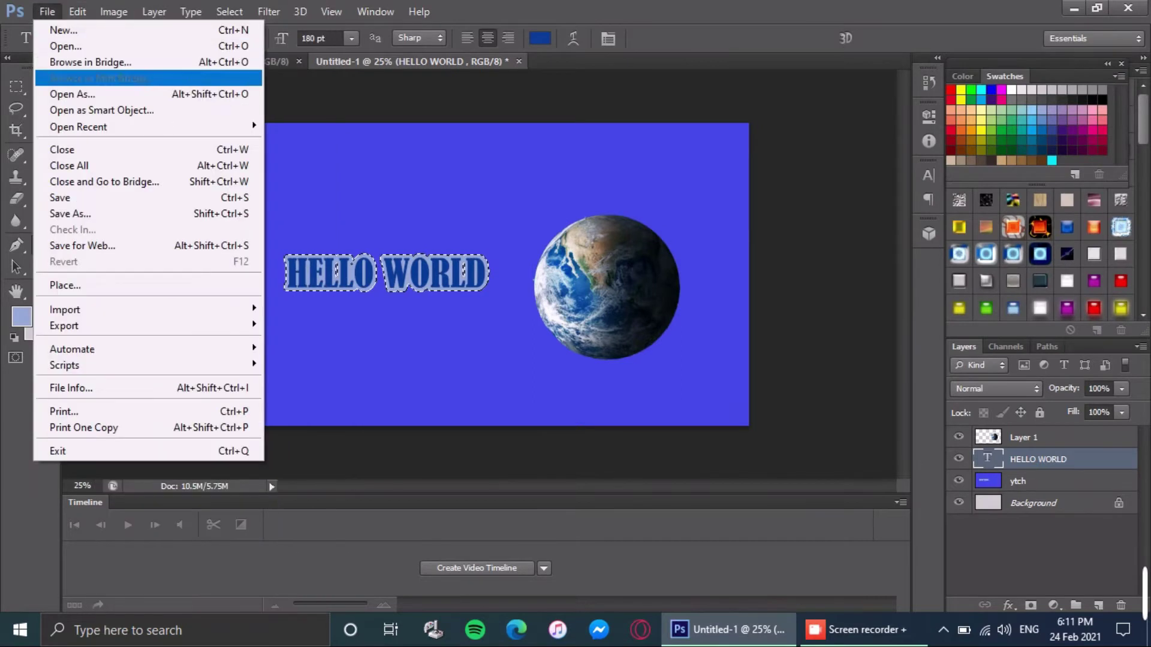
pyautogui.click(249, 44)
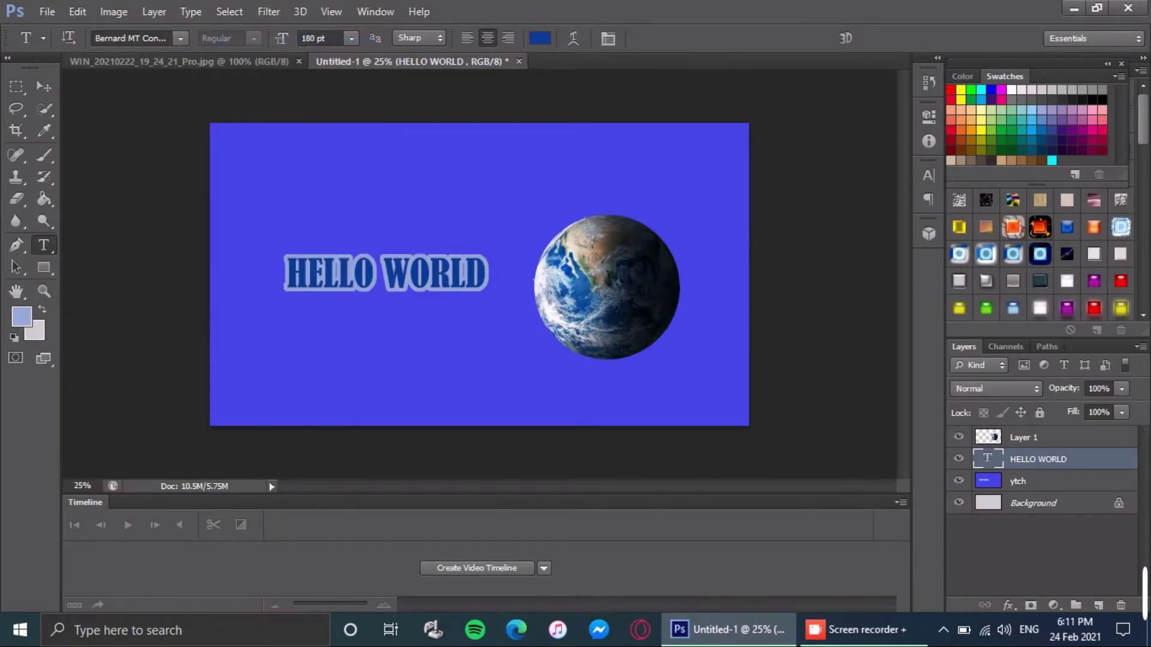
pyautogui.press('v')
pyautogui.click(855, 629)
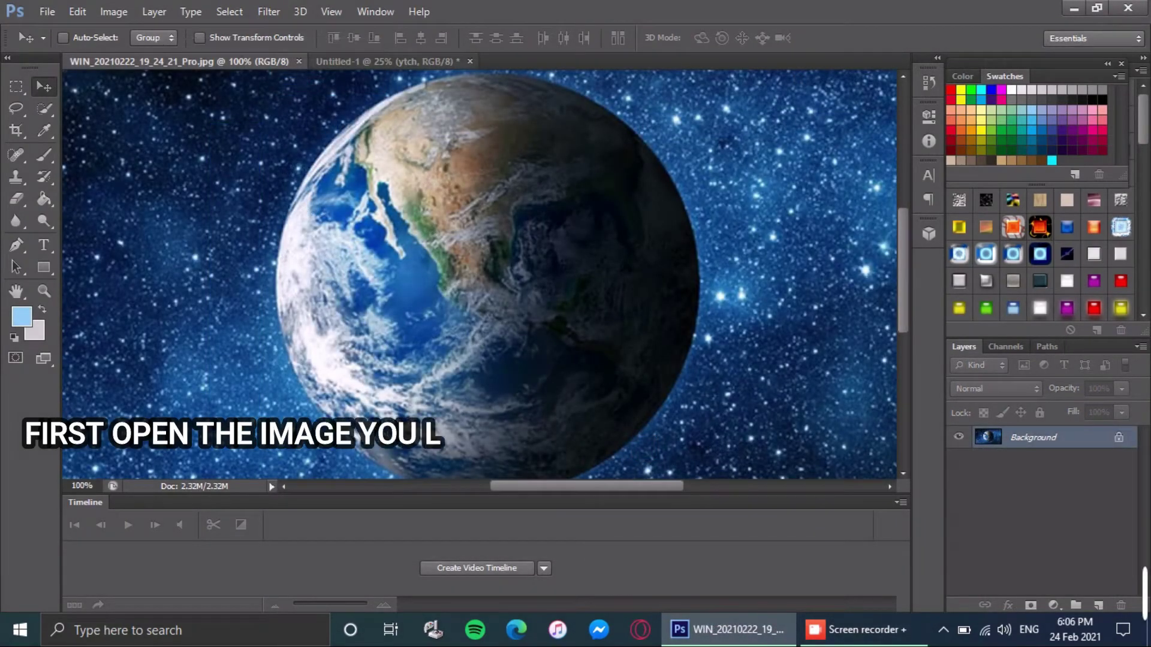
# - Look at the Untitled-1 canvas, then return to the WIN_20210222 Earth photo
pyautogui.click(386, 61)
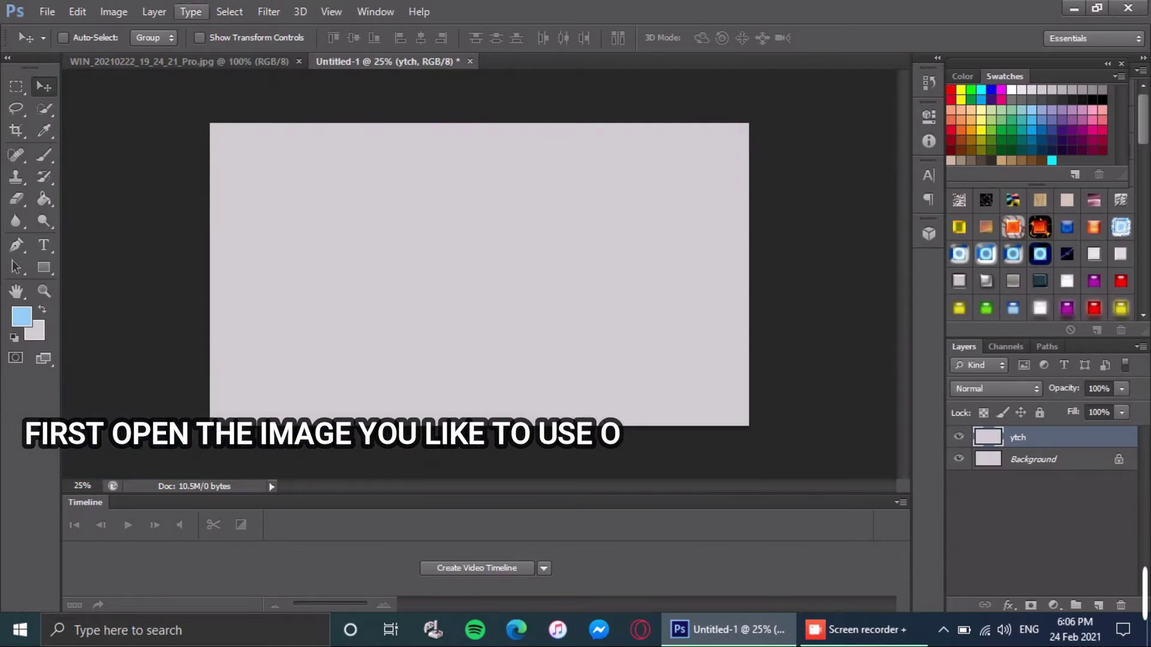
pyautogui.click(180, 61)
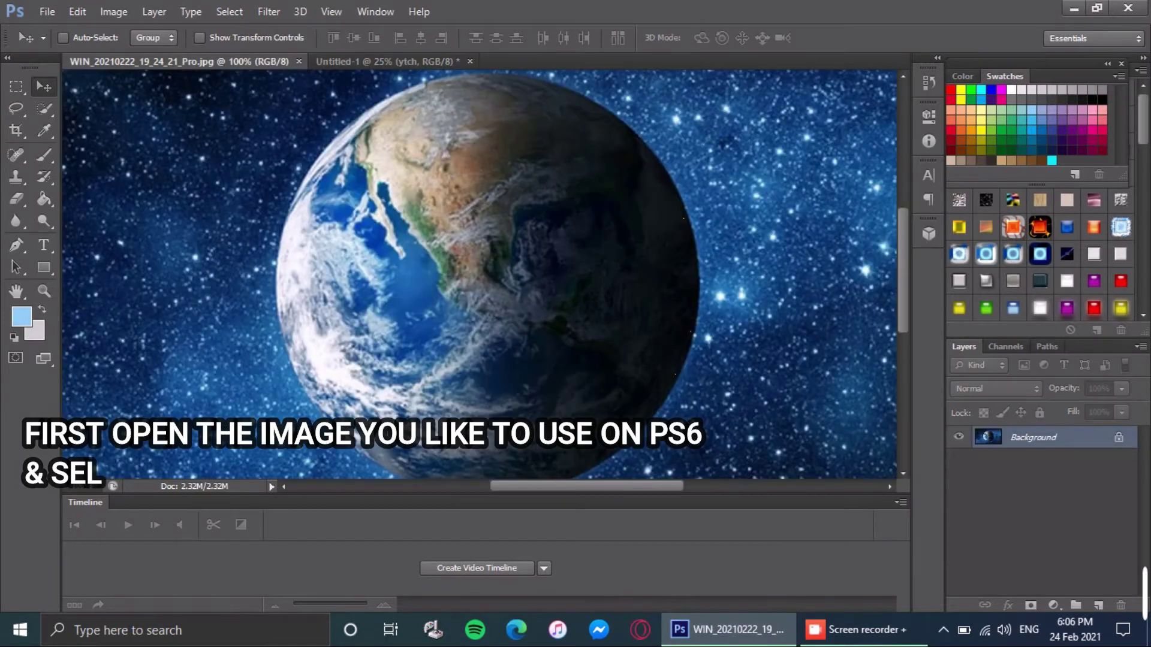
# - Choose the Quick Selection tool, dismissing its tool flyout
pyautogui.press('w')
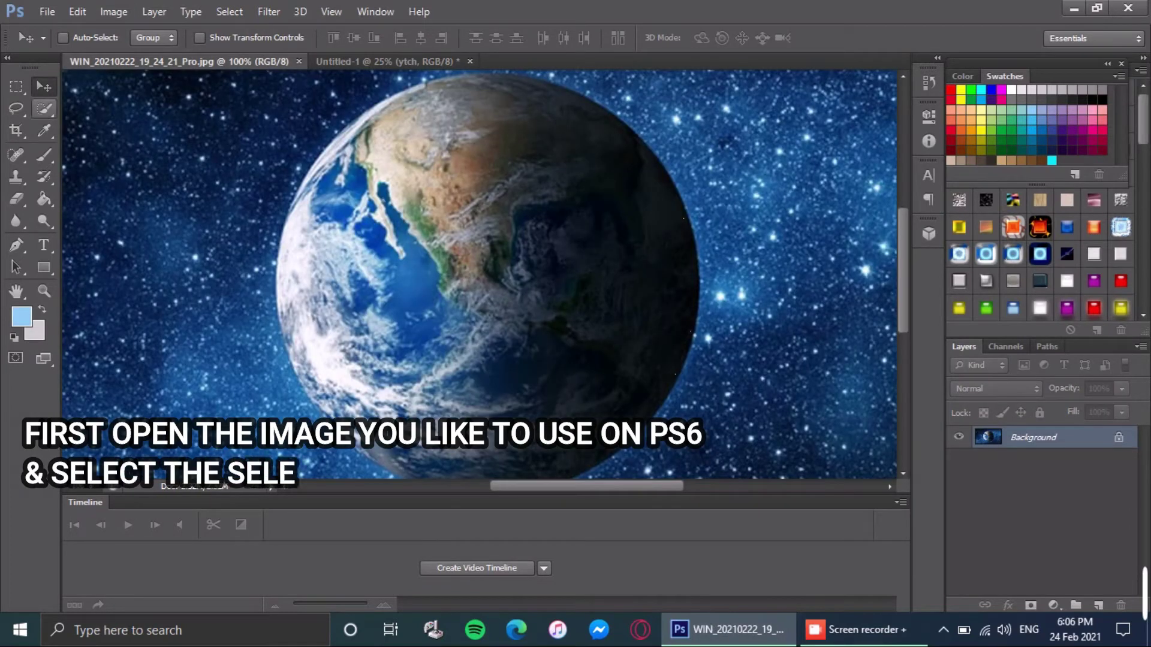
pyautogui.click(44, 108)
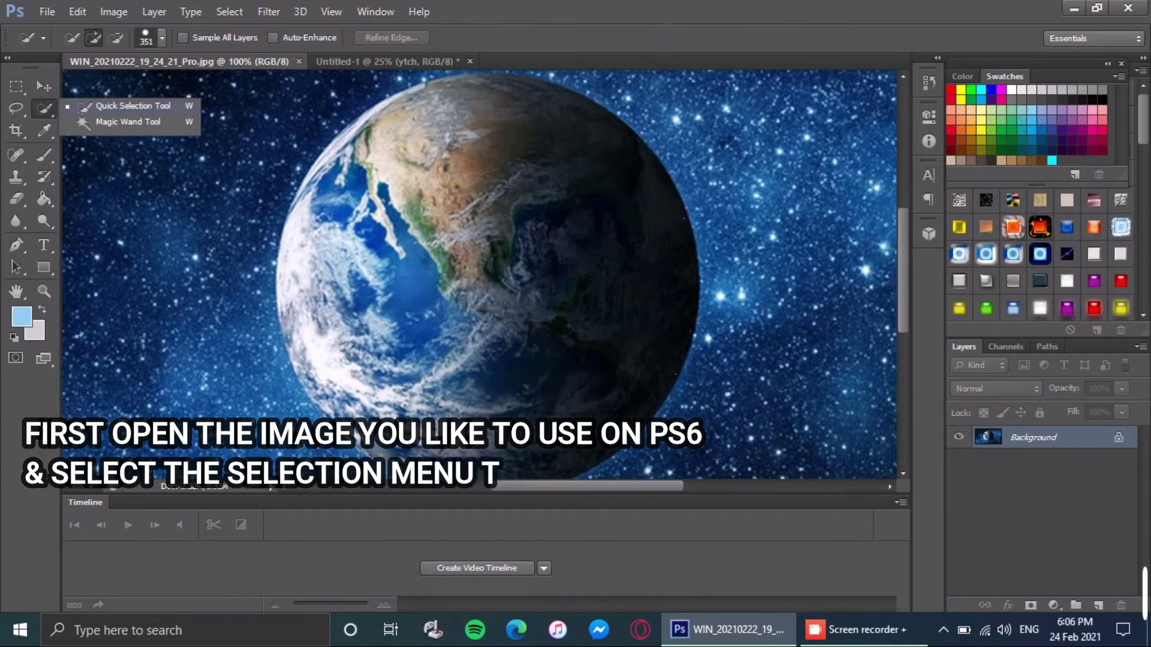
pyautogui.press('Escape')
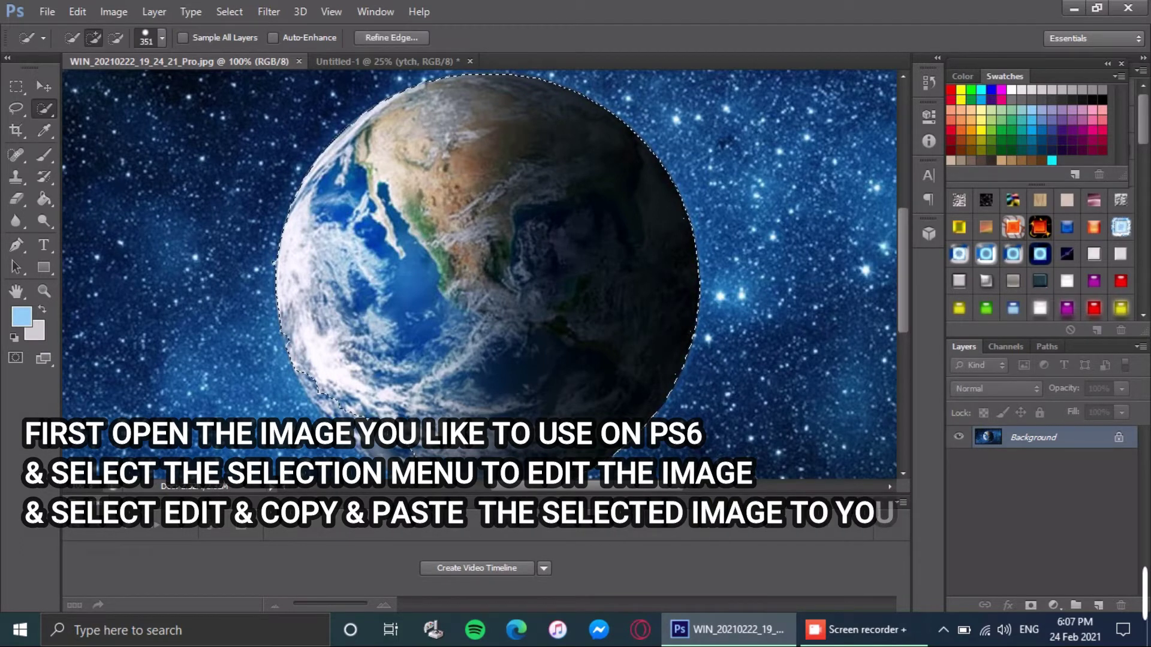
# - Scroll around the space photo while selecting the round Earth
pyautogui.scroll(-1, 484, 274)
pyautogui.scroll(-1, 485, 274)
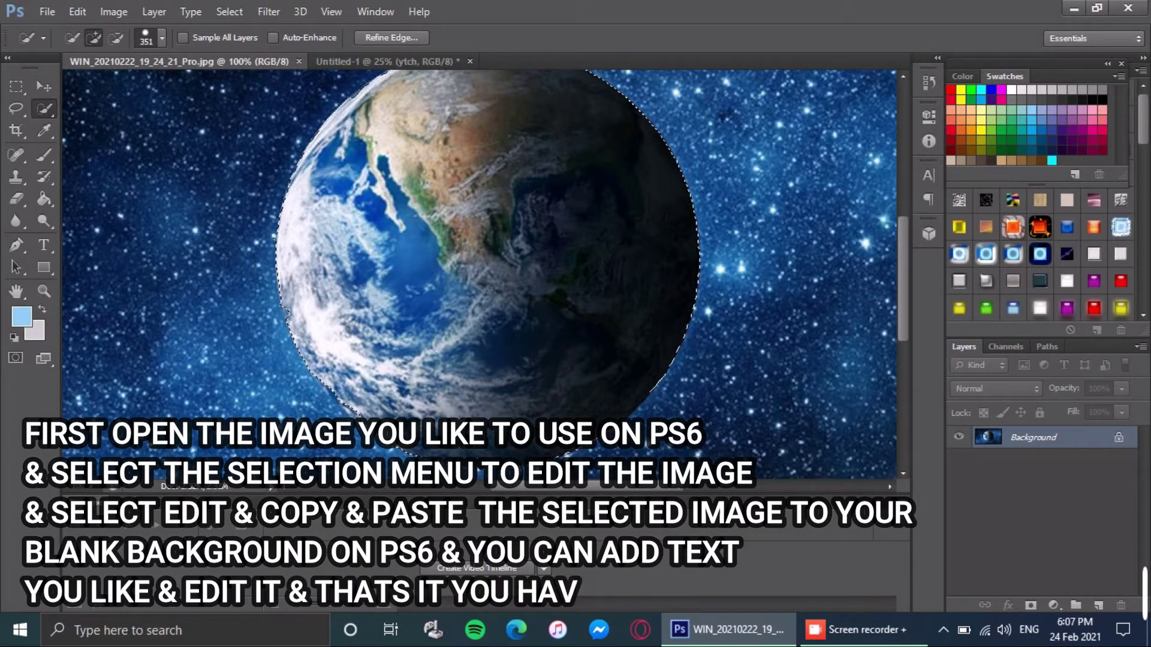
pyautogui.scroll(1, 479, 269)
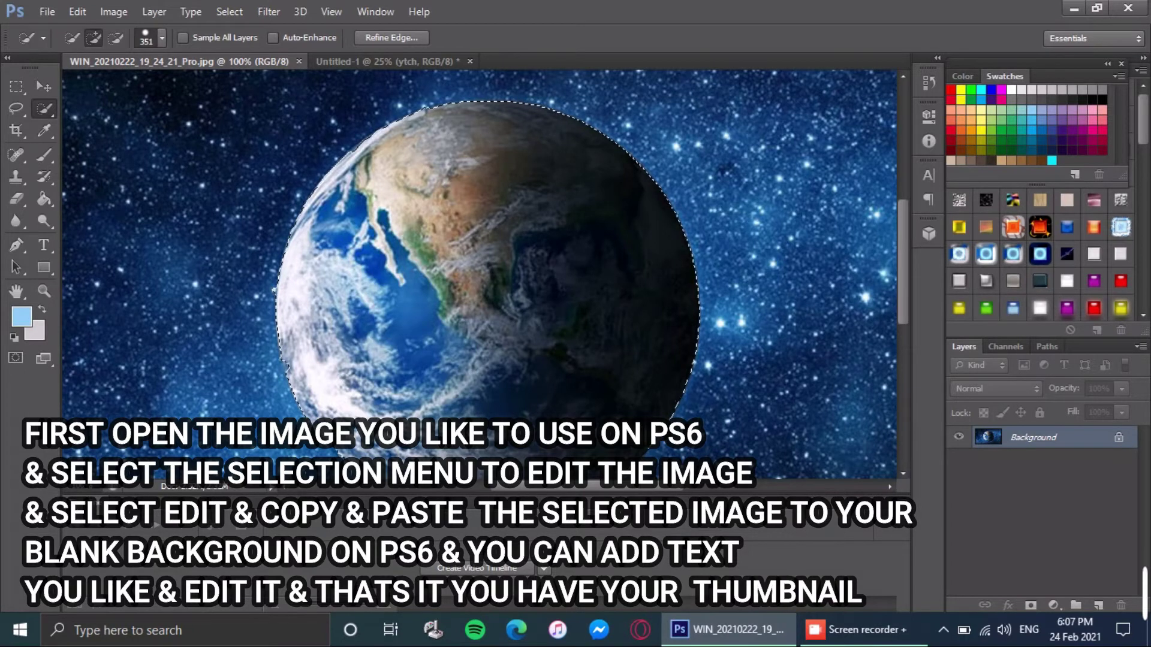
pyautogui.scroll(-2, 484, 274)
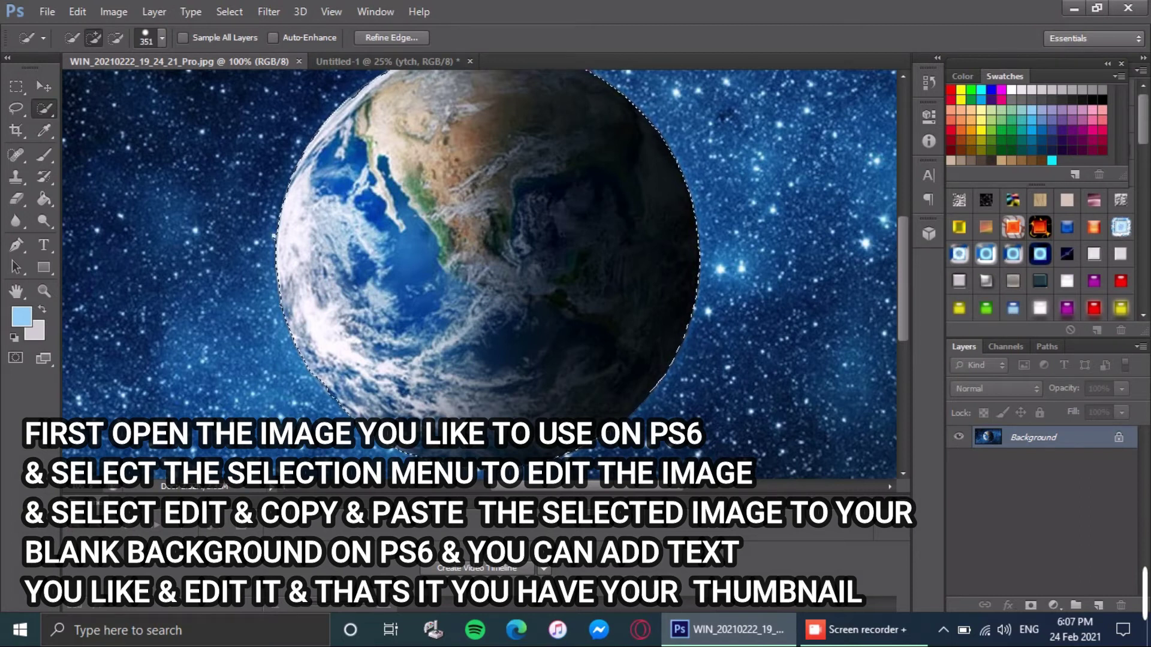
pyautogui.scroll(2, 484, 274)
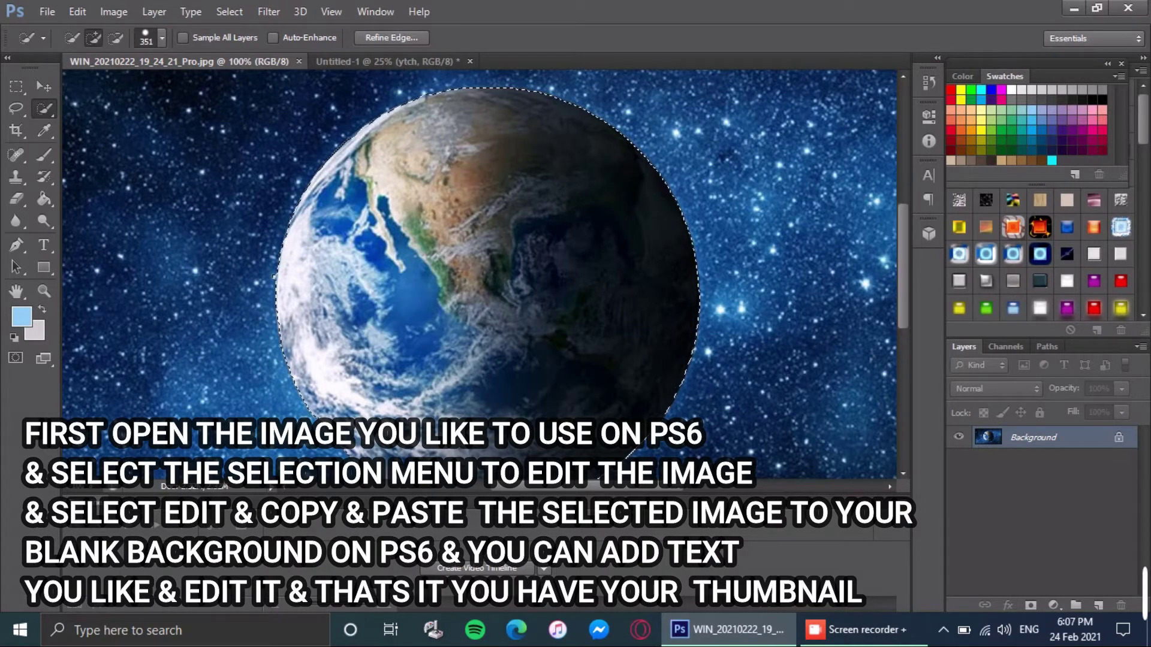
pyautogui.scroll(-1, 484, 274)
pyautogui.scroll(-2, 484, 274)
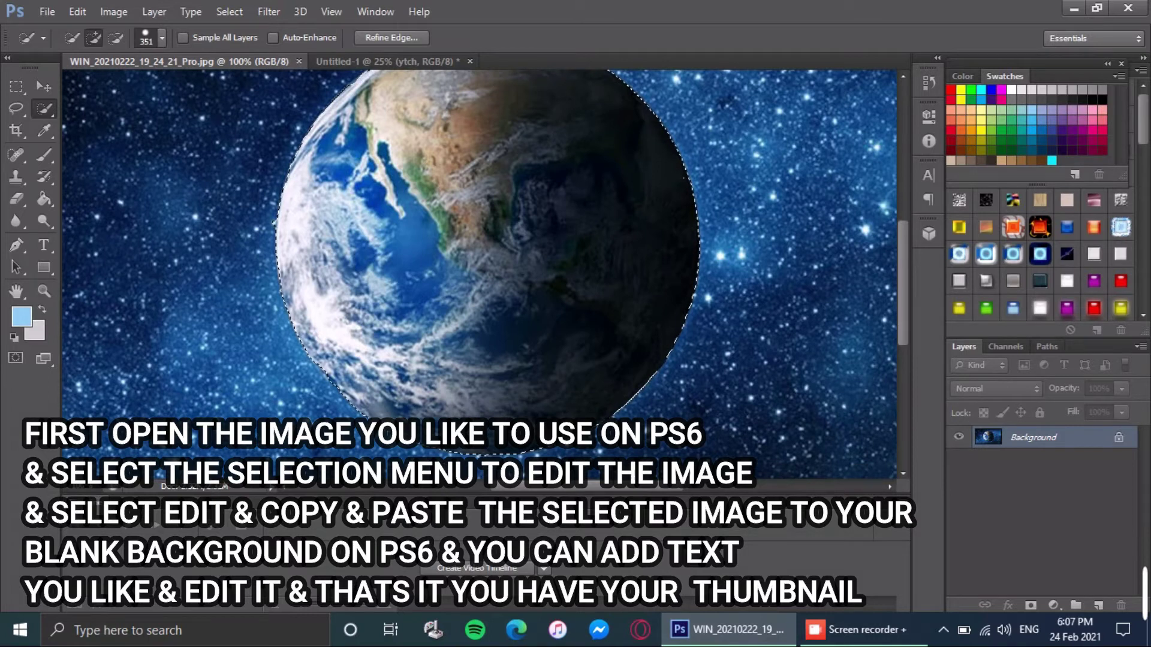
pyautogui.scroll(2, 485, 274)
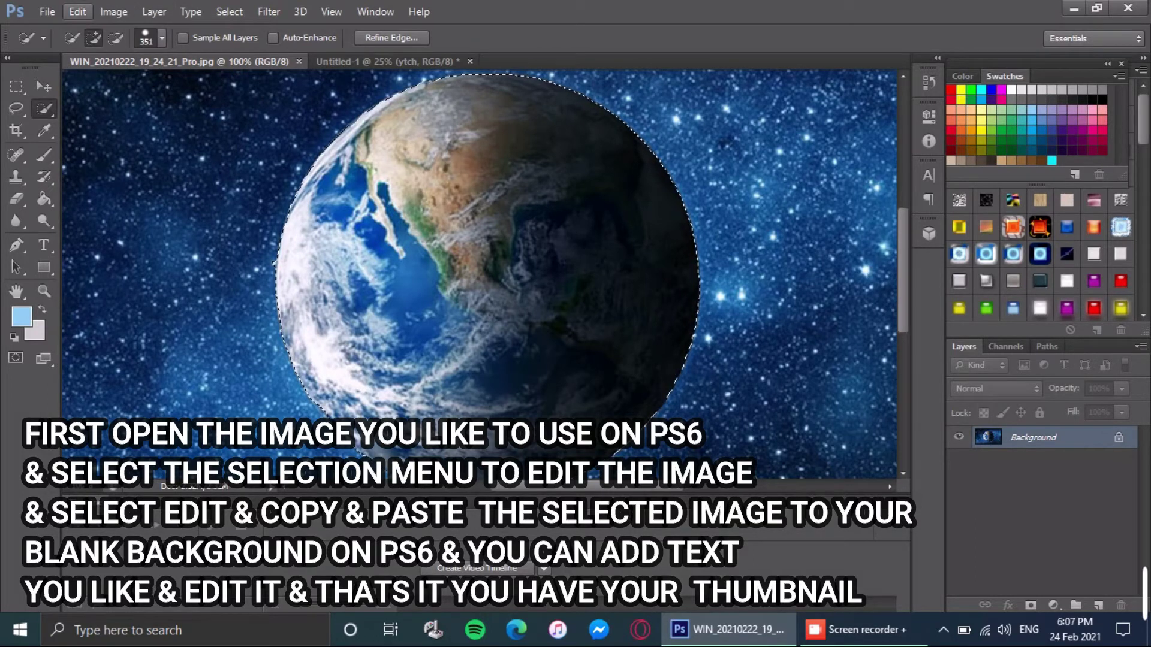
# - Copy the Earth selection and bring up the blank Untitled-1 canvas
pyautogui.click(77, 12)
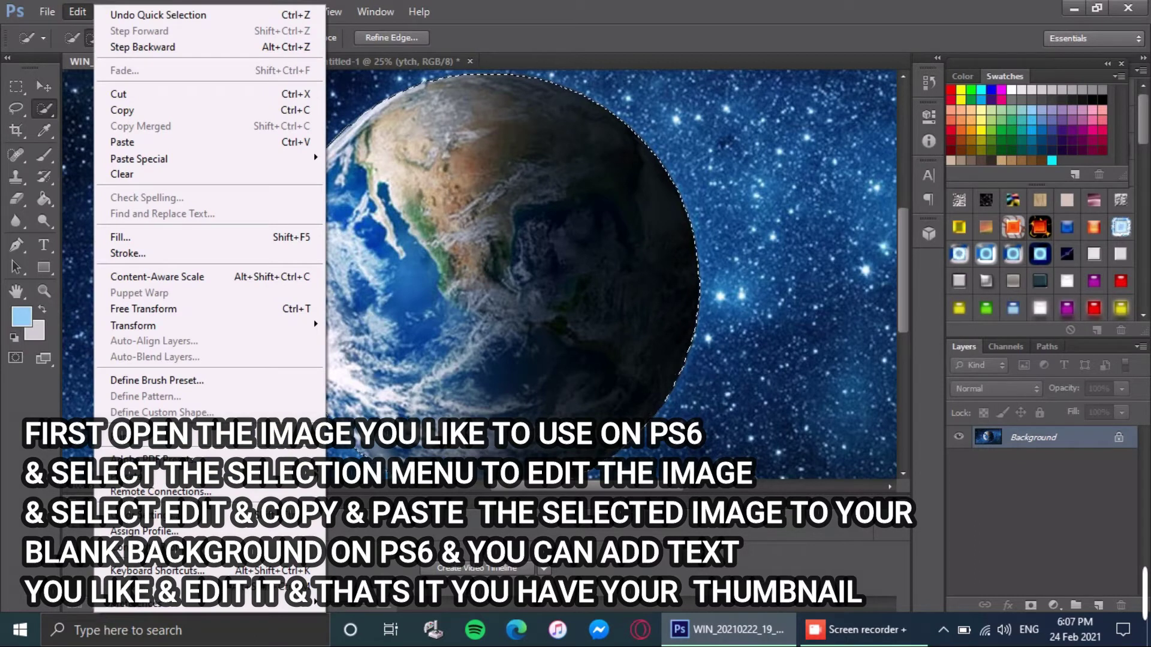
pyautogui.click(138, 110)
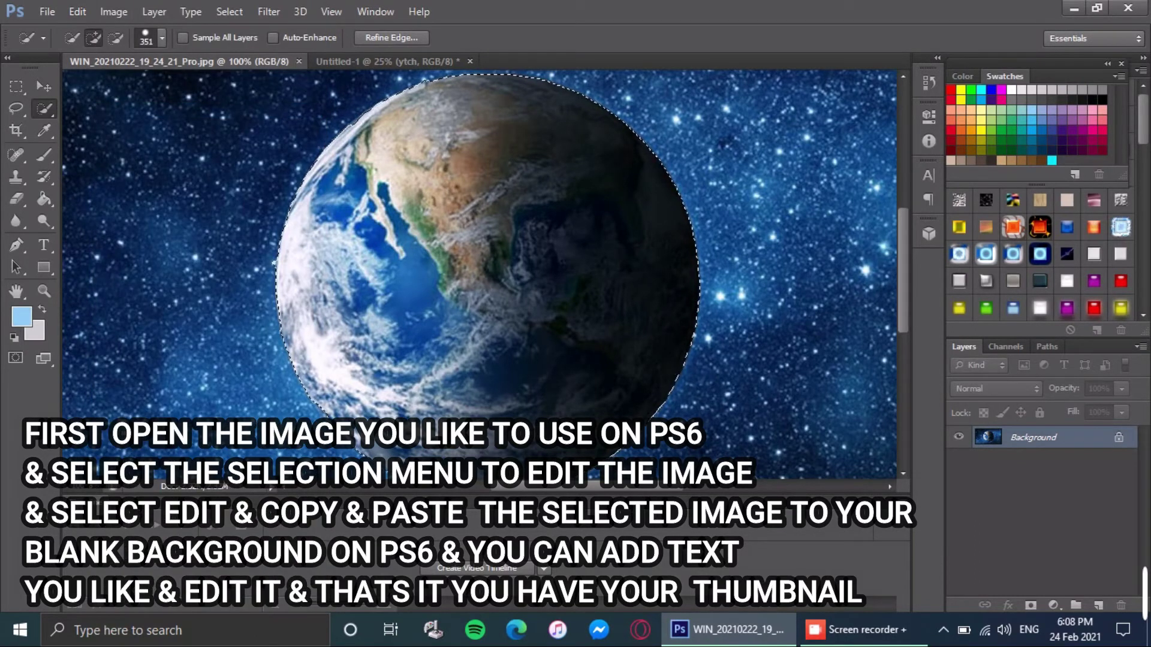
pyautogui.click(387, 61)
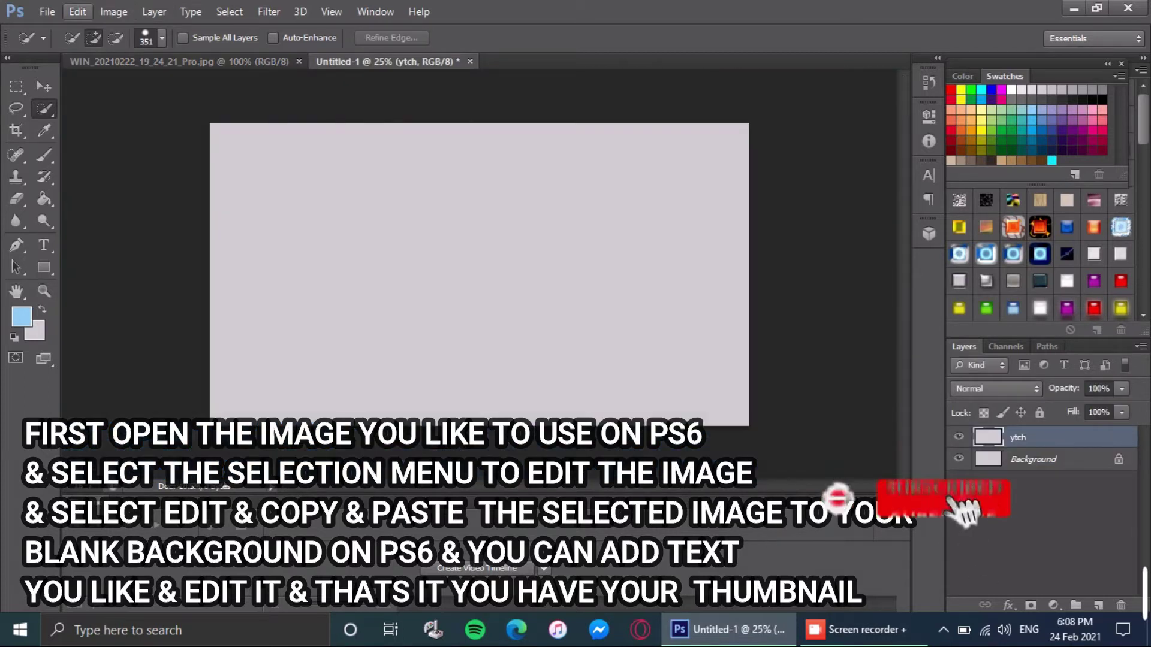
# - Paste the copied Earth into the Untitled-1 canvas
pyautogui.click(78, 11)
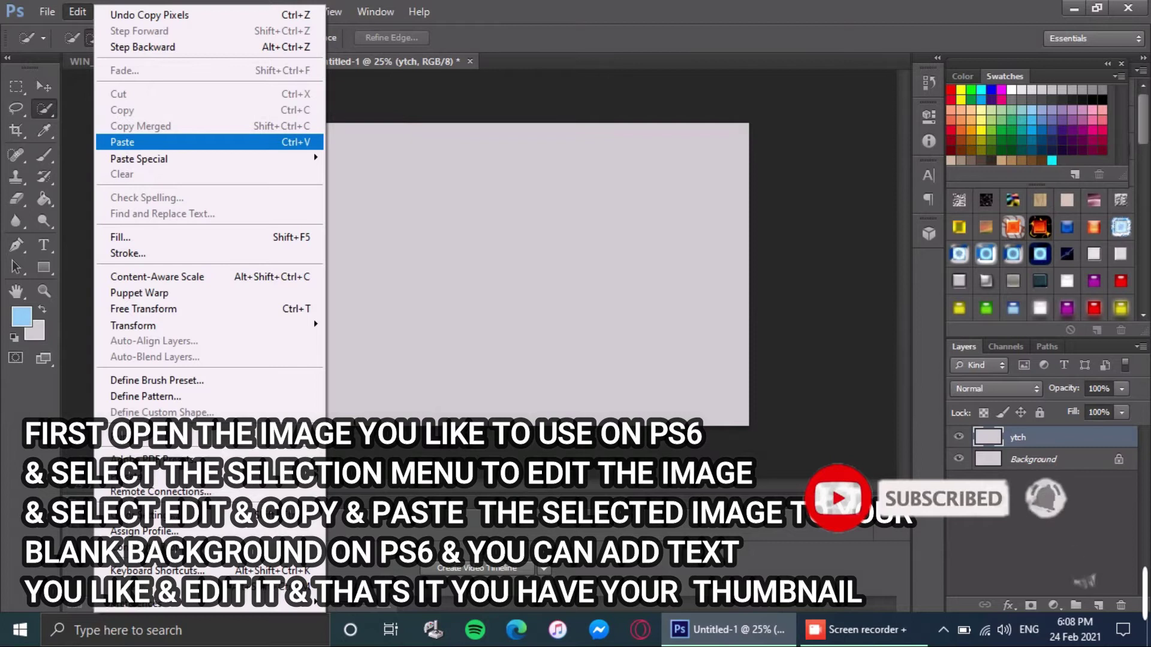
pyautogui.click(288, 142)
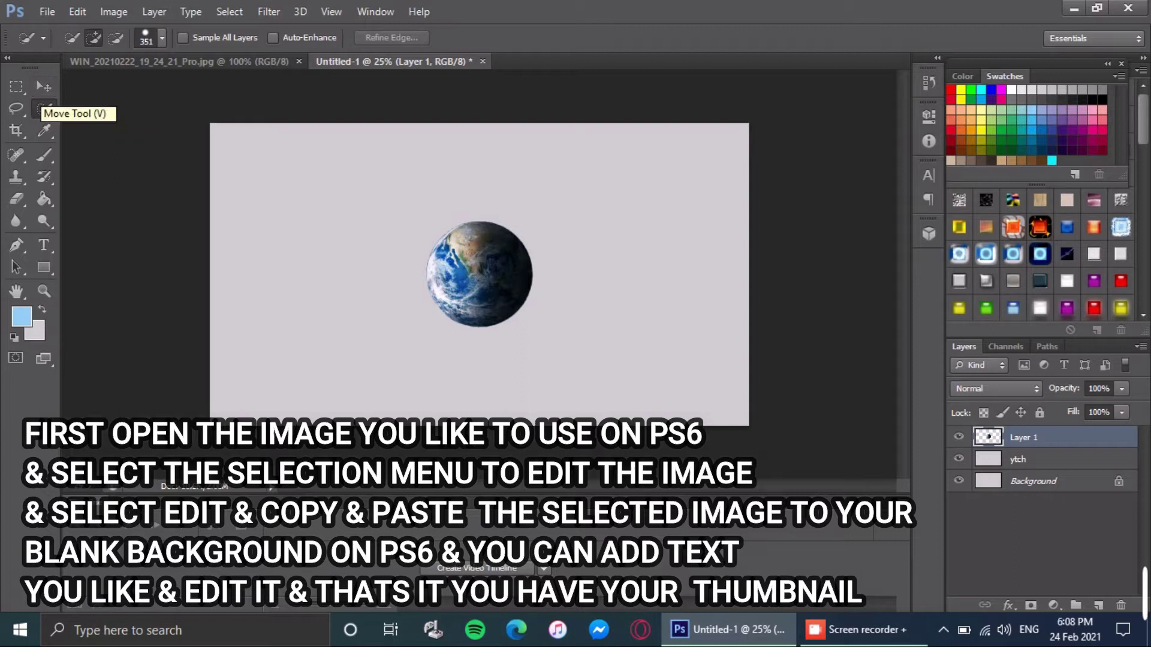
# - Free-transform the Earth to about 137%, place it right of centre, and apply
pyautogui.click(77, 12)
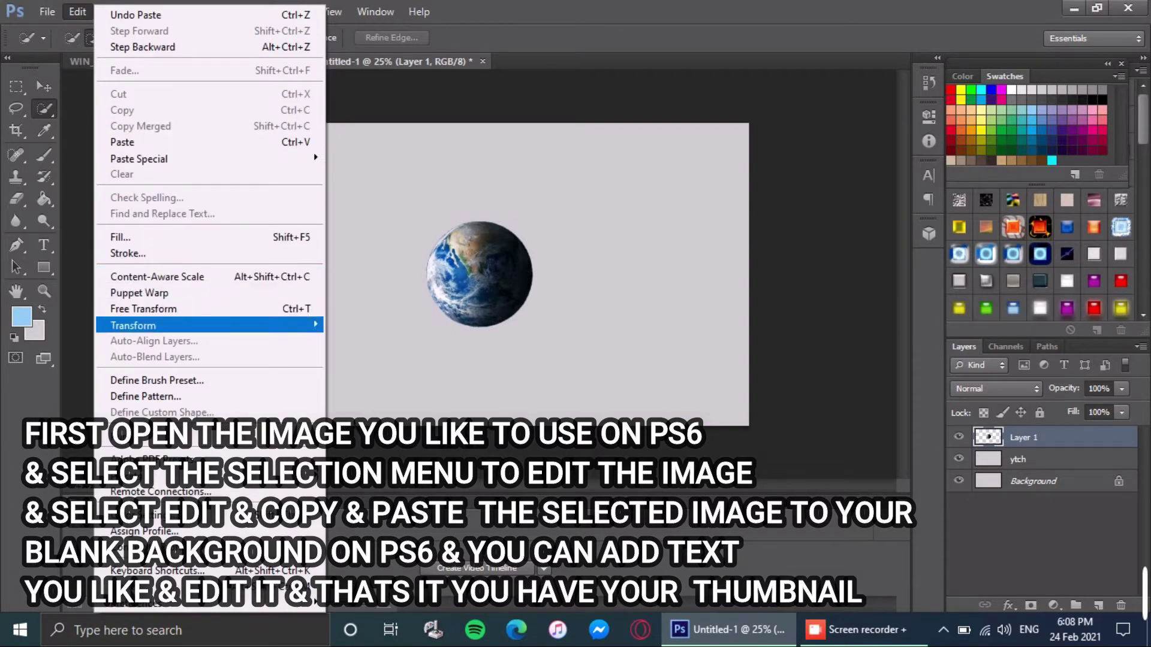
pyautogui.click(144, 309)
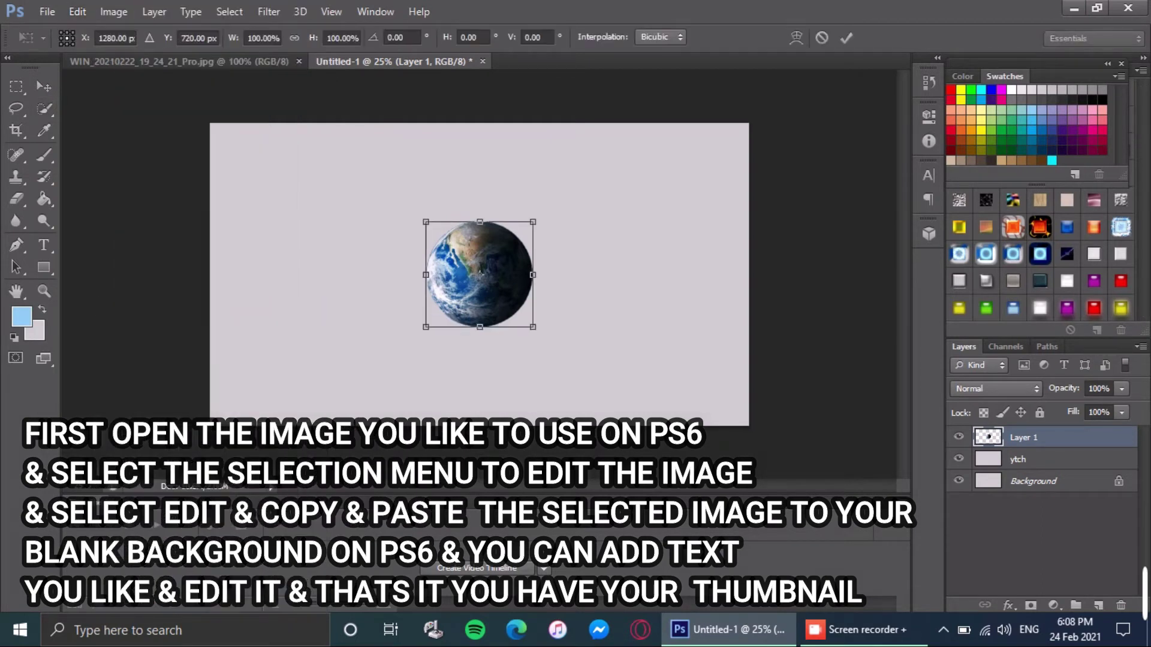
pyautogui.moveTo(480, 273); pyautogui.dragTo(628, 264)
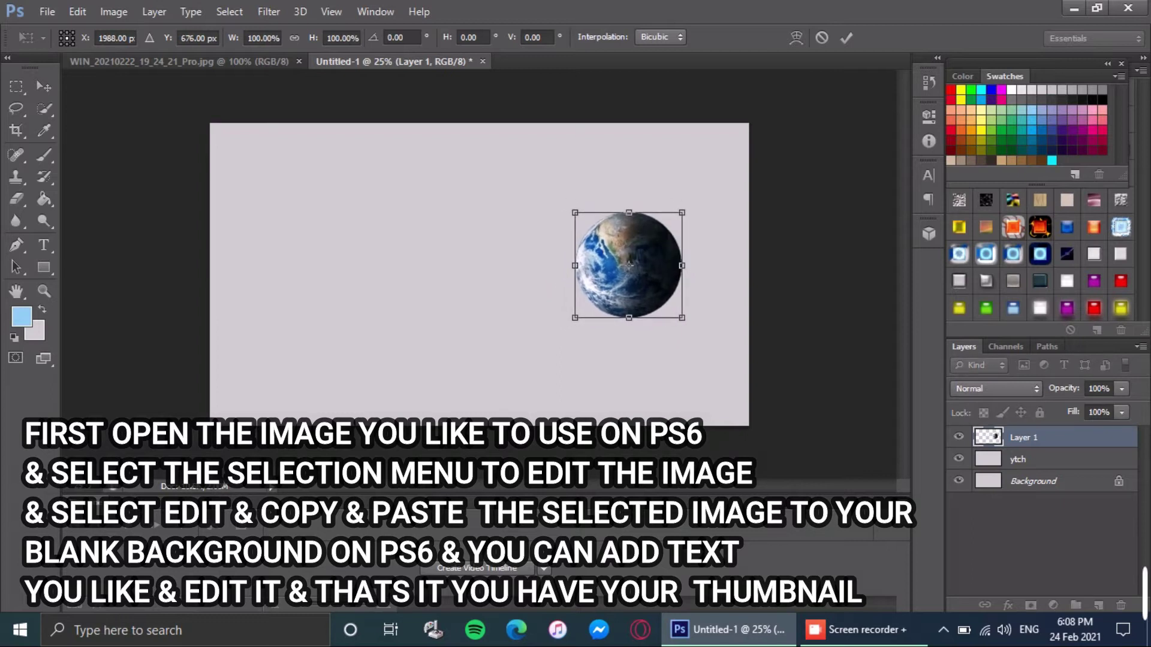
pyautogui.moveTo(682, 318); pyautogui.dragTo(723, 357)
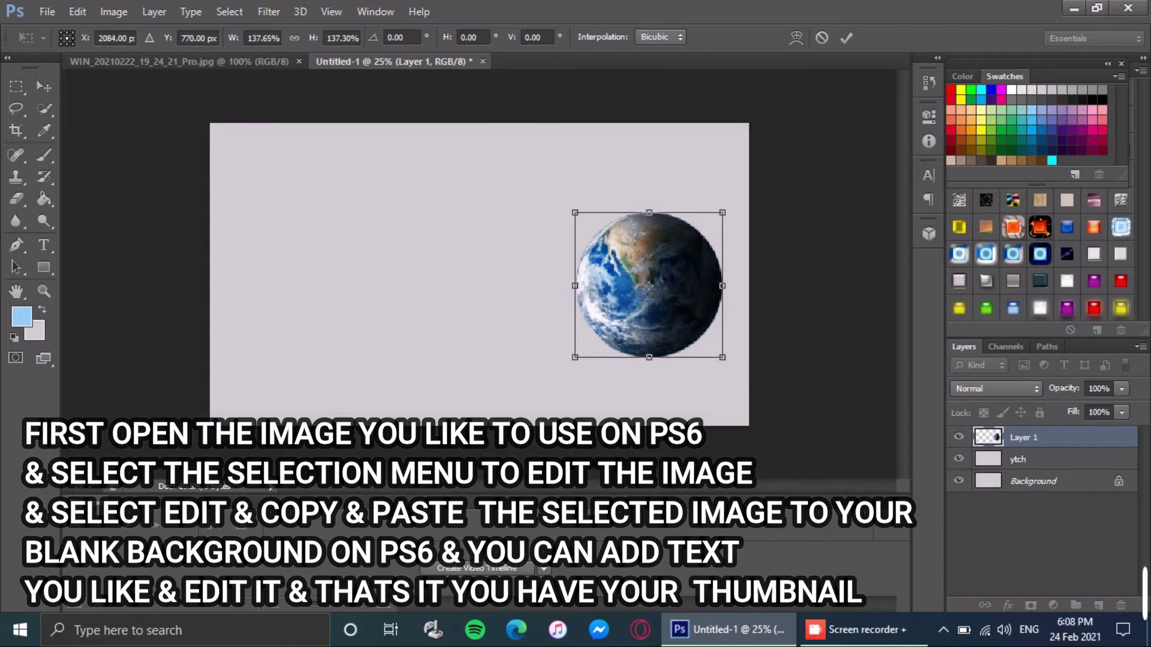
pyautogui.moveTo(649, 285); pyautogui.dragTo(607, 288)
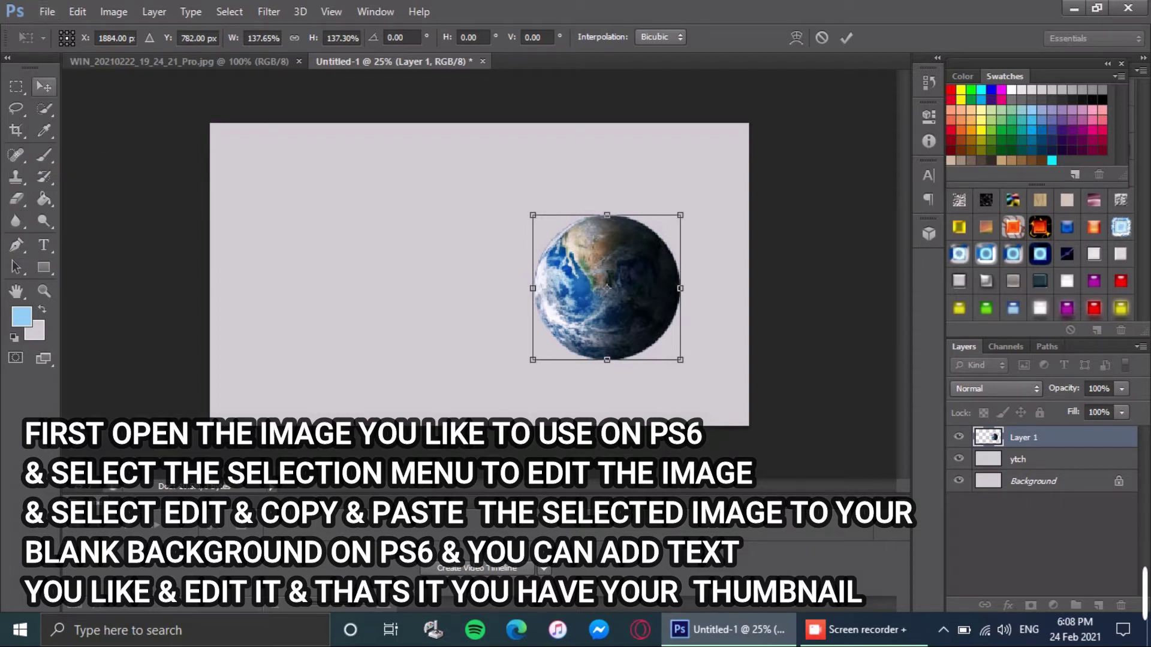
pyautogui.press('t')
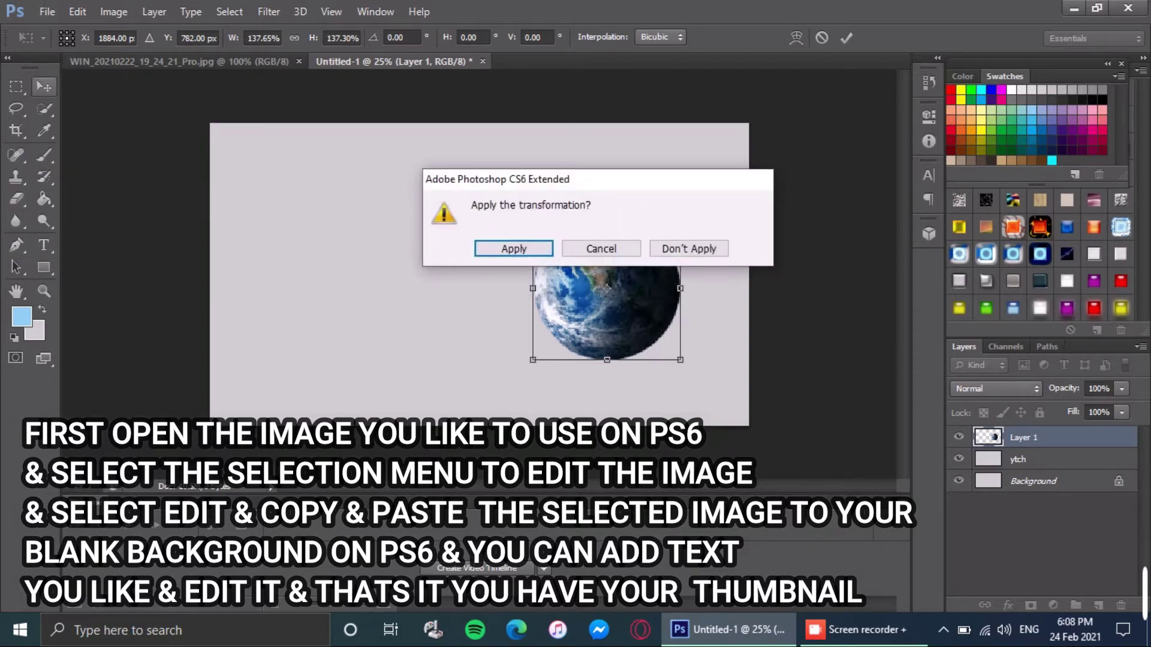
pyautogui.press('Return')
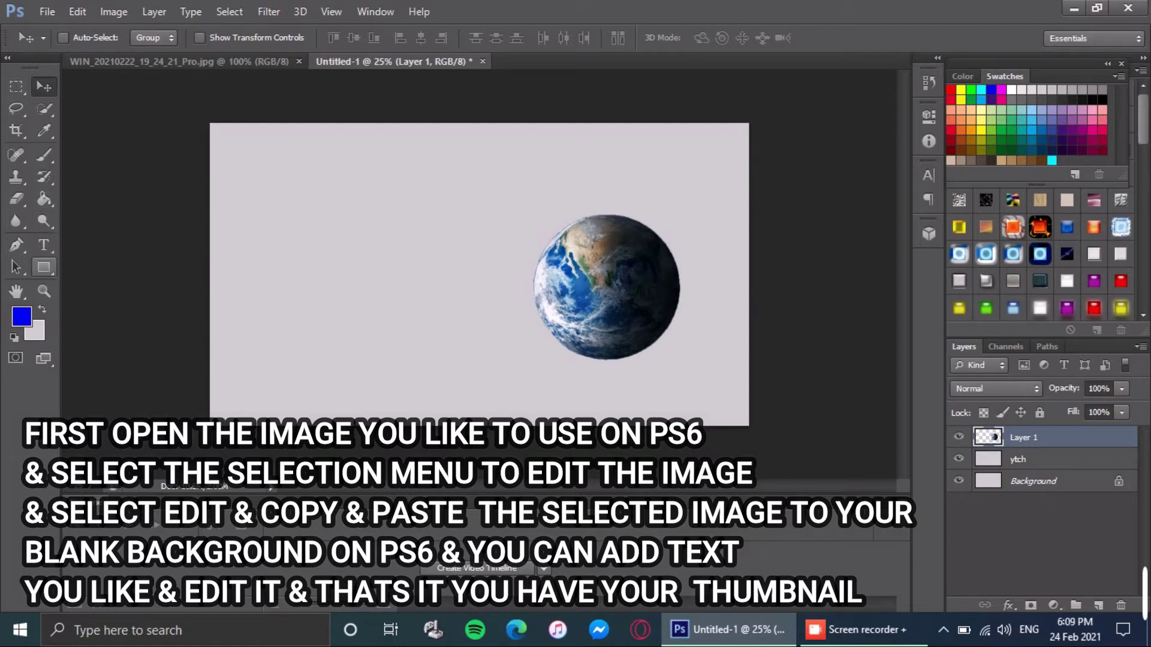
# - Fill the ytch layer three times with 31%-opacity blue to build a strong blue background
pyautogui.click(45, 199)
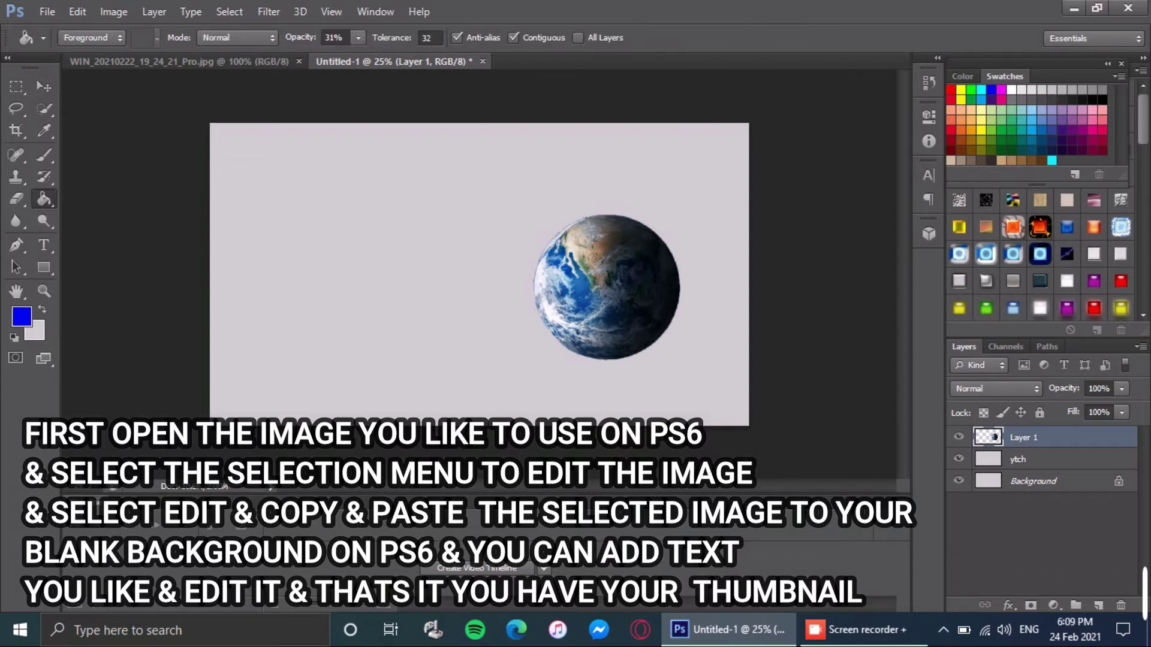
pyautogui.hotkey('alt', '[')
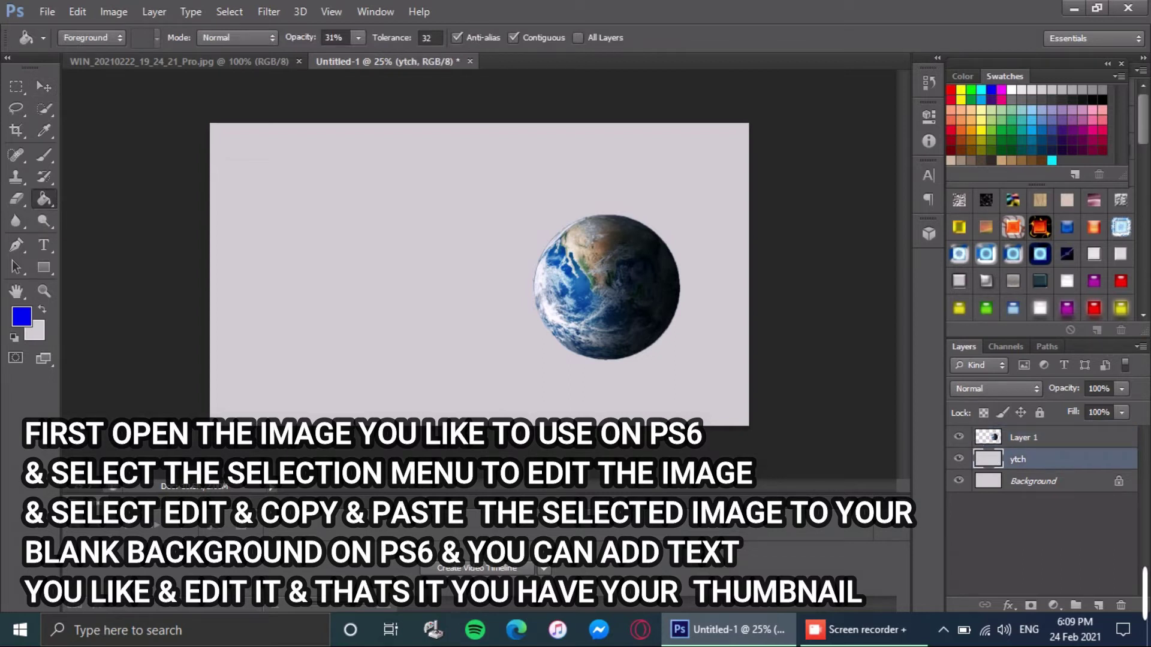
pyautogui.click(360, 240)
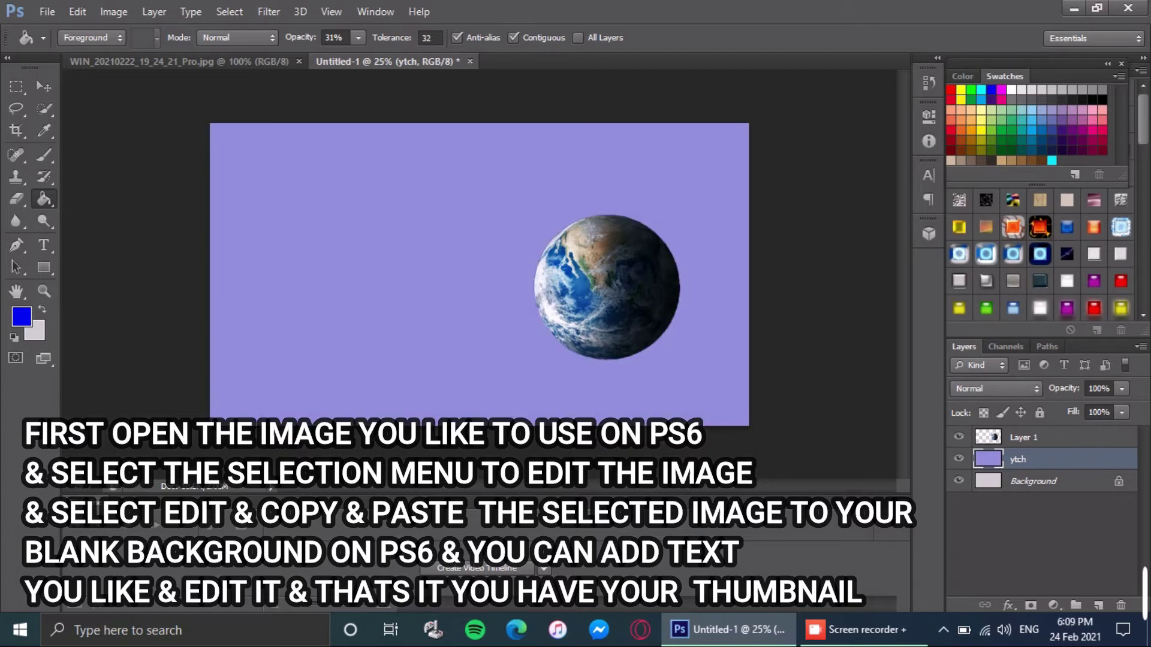
pyautogui.click(360, 239)
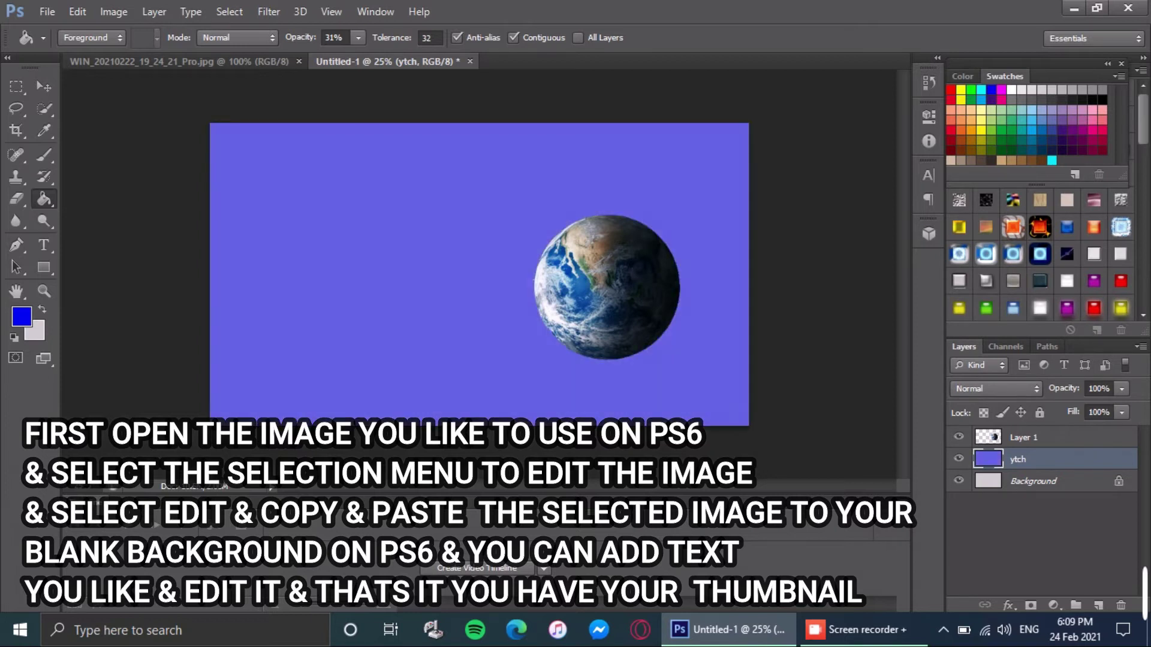
pyautogui.click(359, 239)
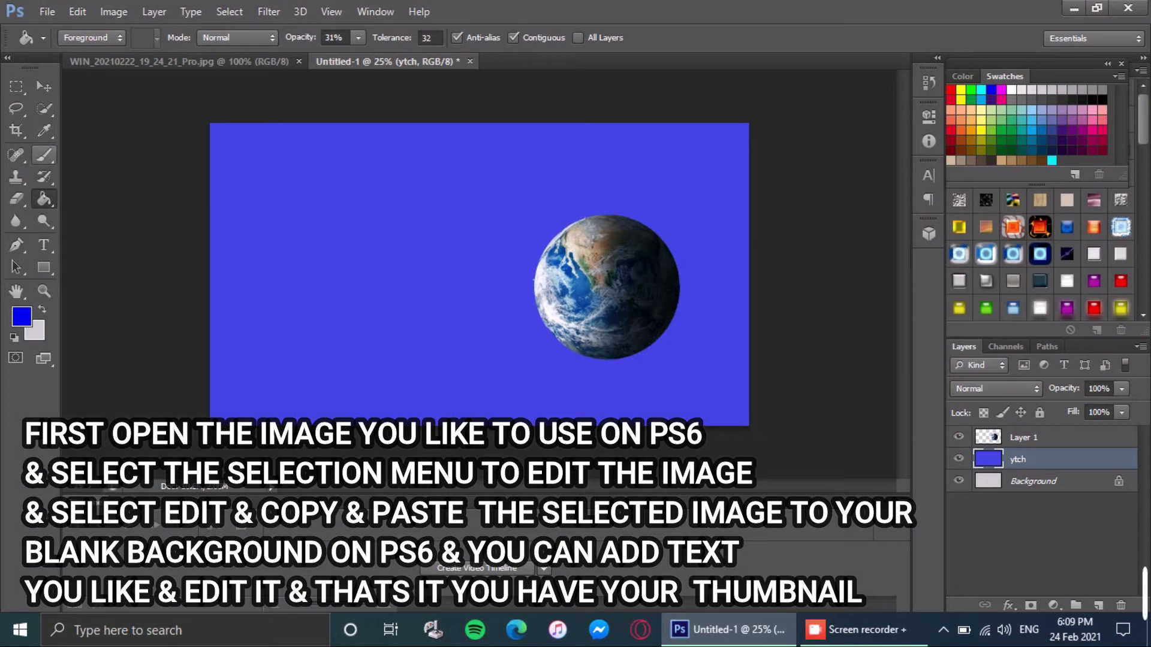
pyautogui.click(44, 245)
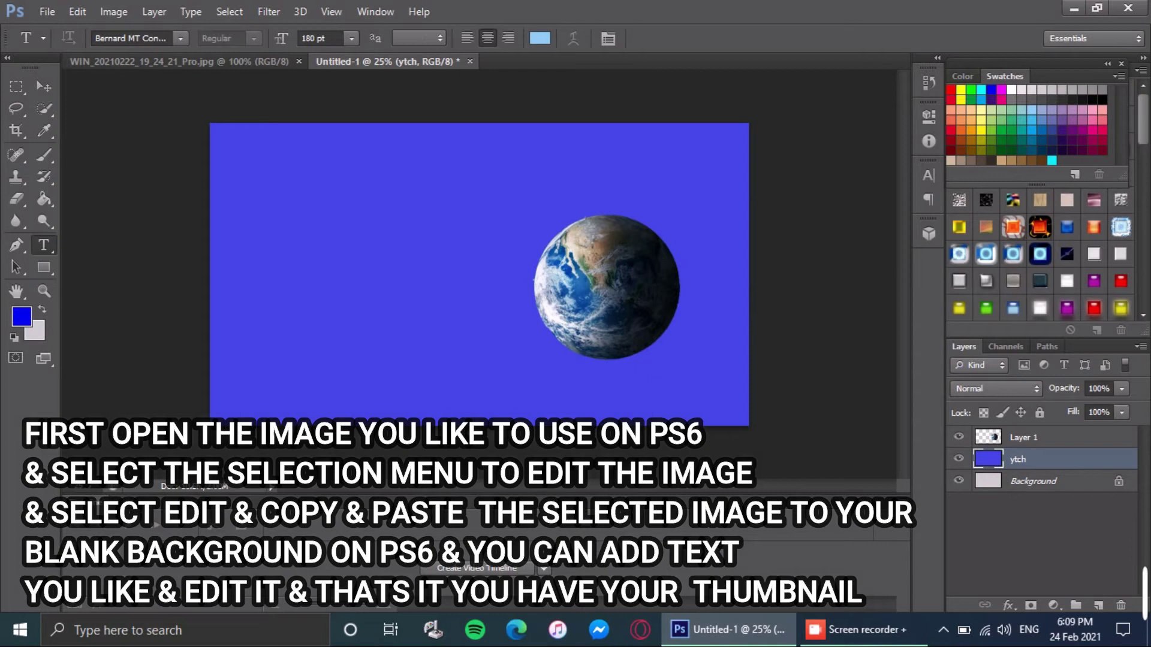
# - Type 'HELLO WORLD' and position it on the left, level with the Earth
pyautogui.click(291, 226)
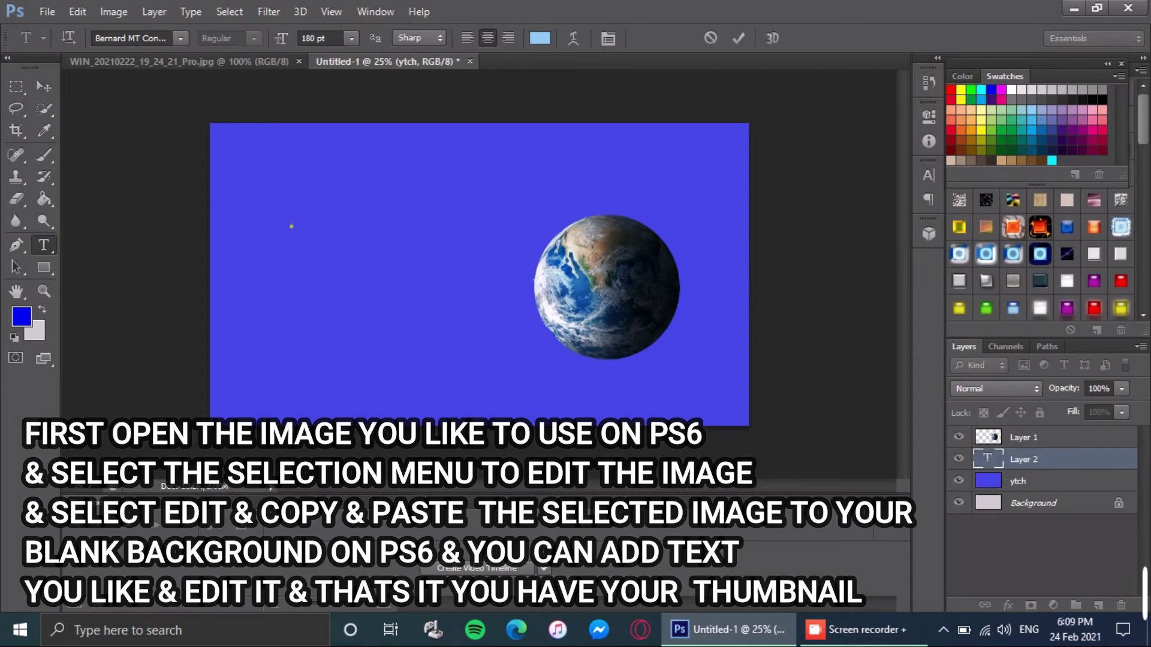
pyautogui.write('H')
pyautogui.write('E')
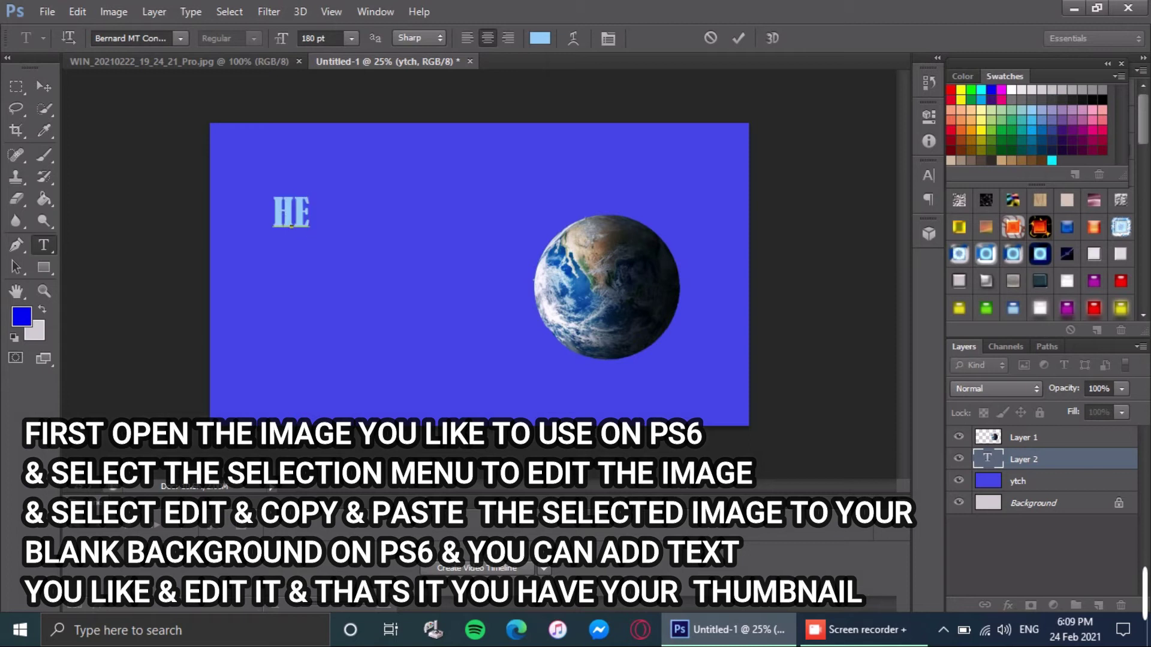
pyautogui.write('LLO')
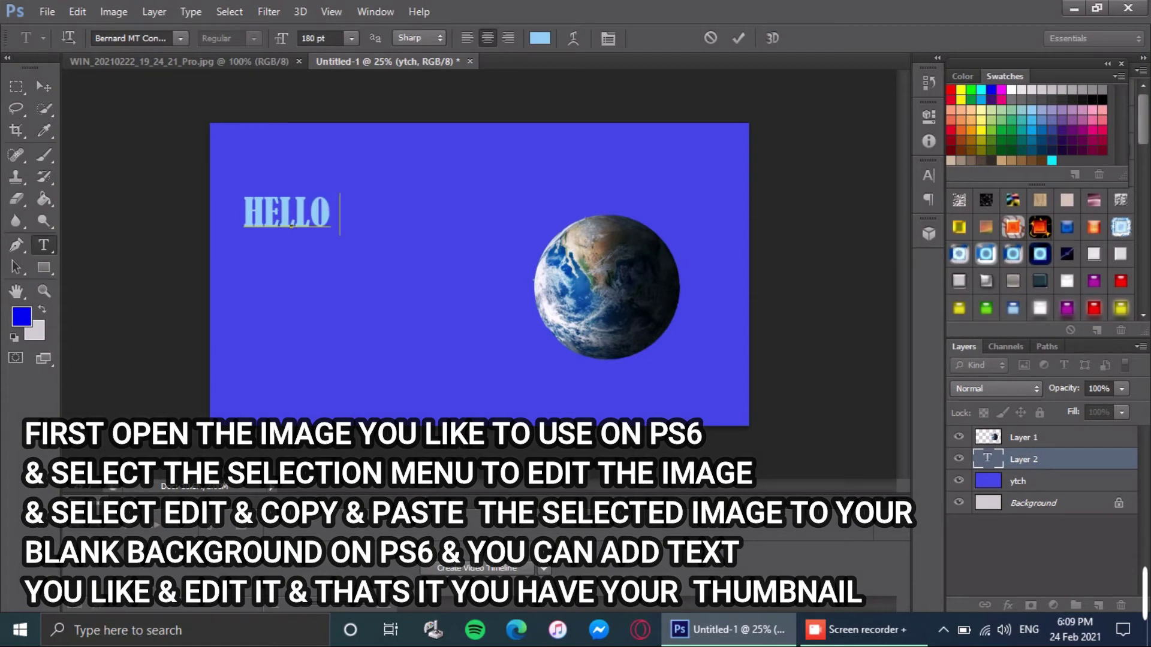
pyautogui.write(' W')
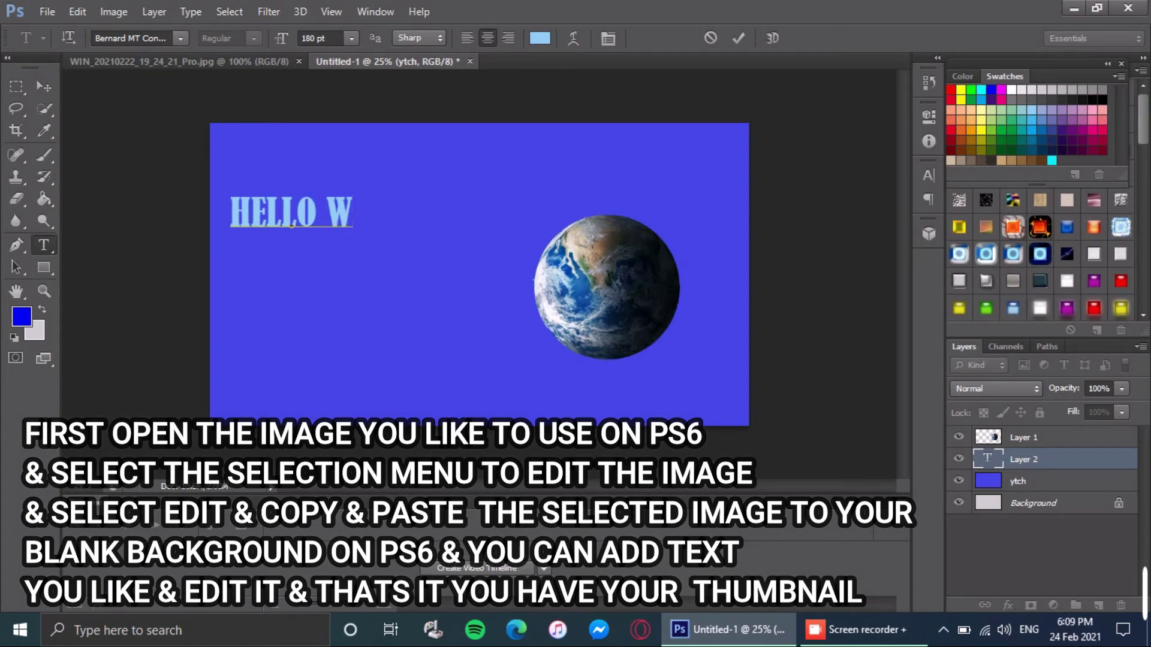
pyautogui.write('ORL')
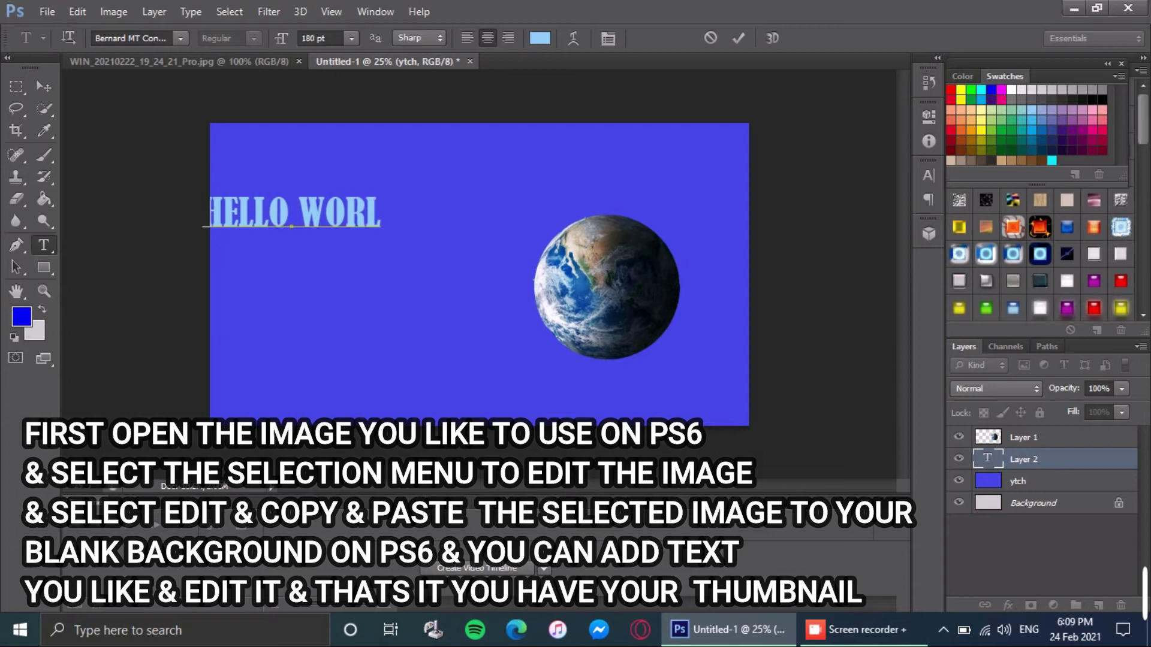
pyautogui.write('D')
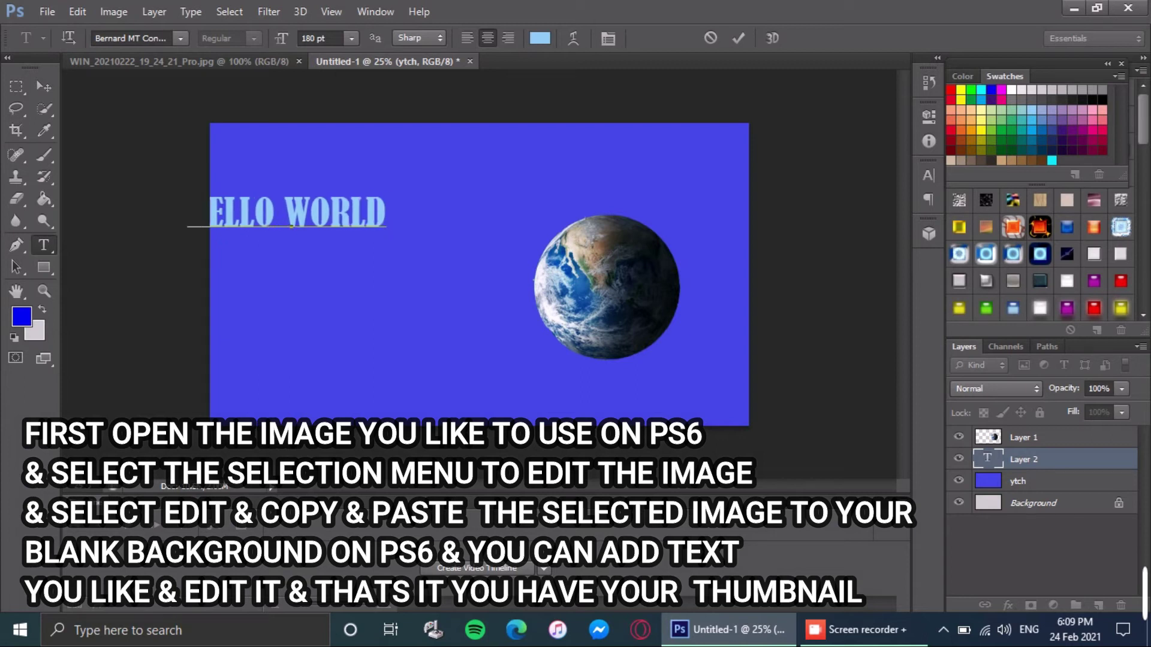
pyautogui.click(43, 87)
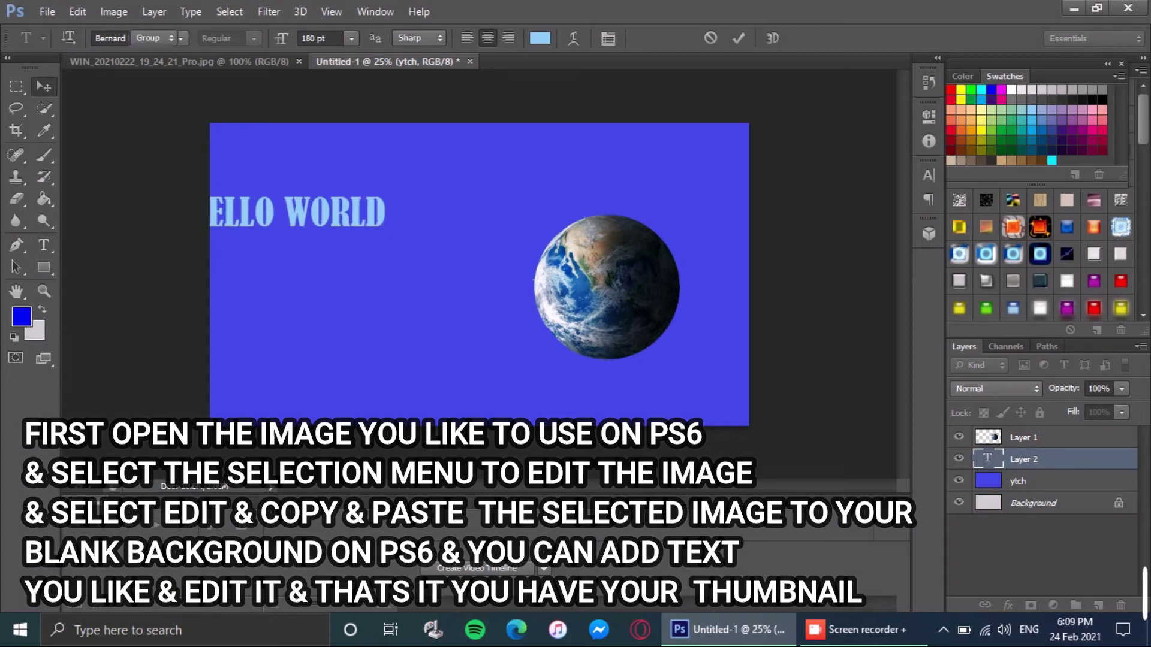
pyautogui.moveTo(300, 207); pyautogui.dragTo(402, 209)
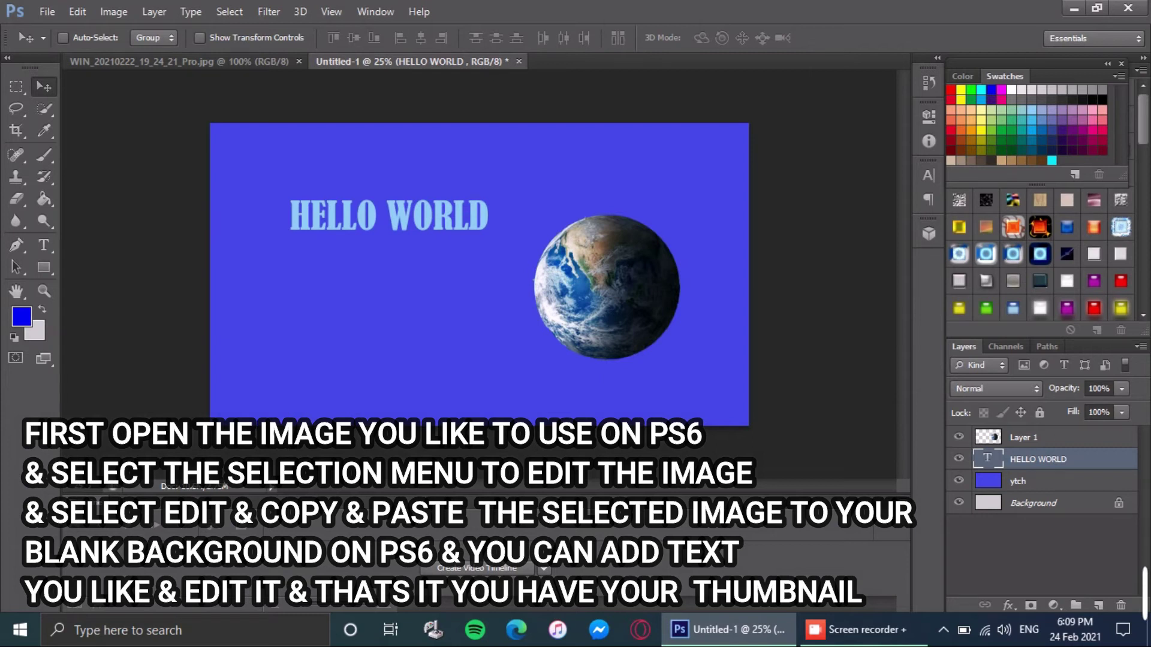
pyautogui.moveTo(389, 215); pyautogui.dragTo(387, 274)
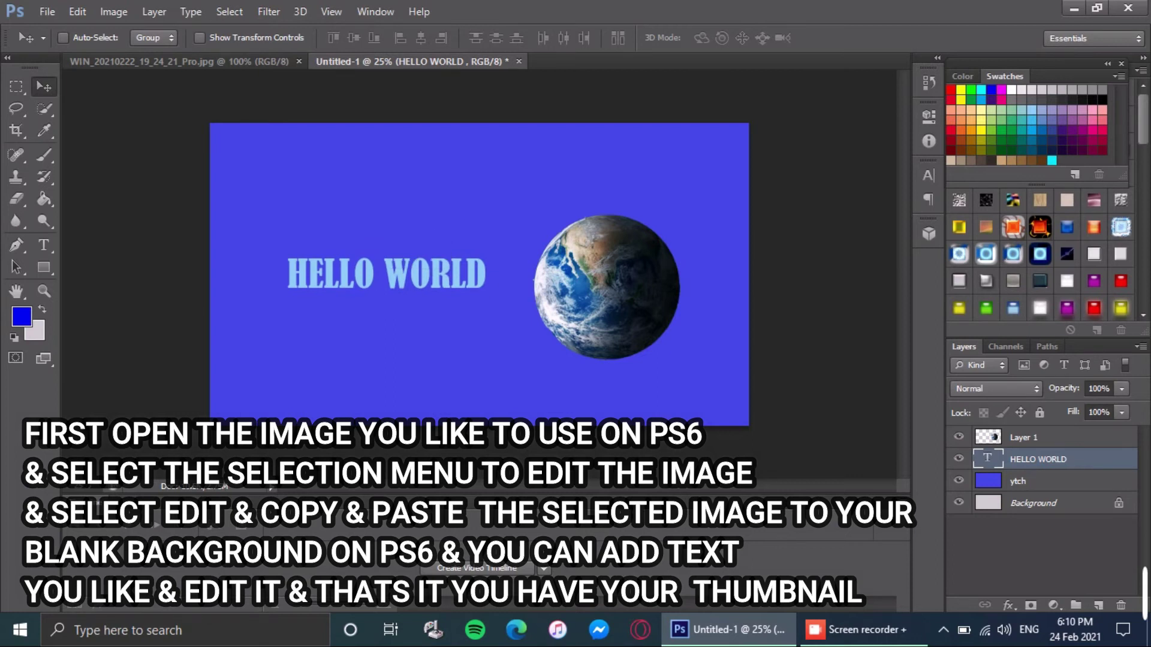
# - Select the HELLO WORLD letter pixels, expand the selection by 18 px, and pick light lavender
pyautogui.rightClick(988, 457)
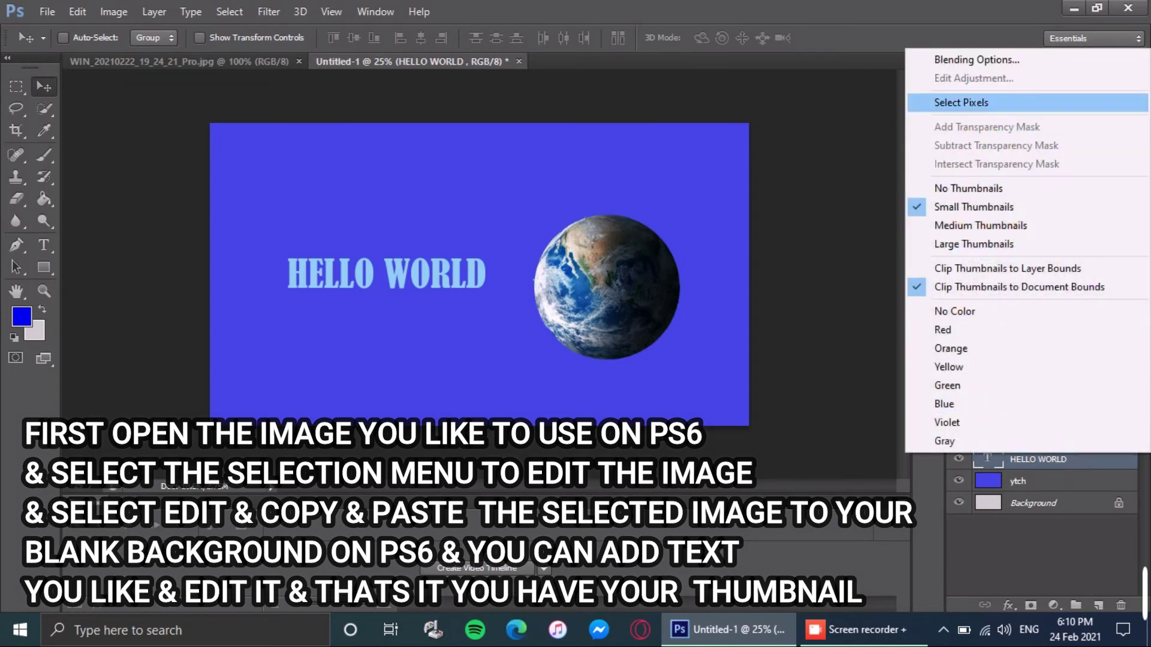
pyautogui.click(961, 102)
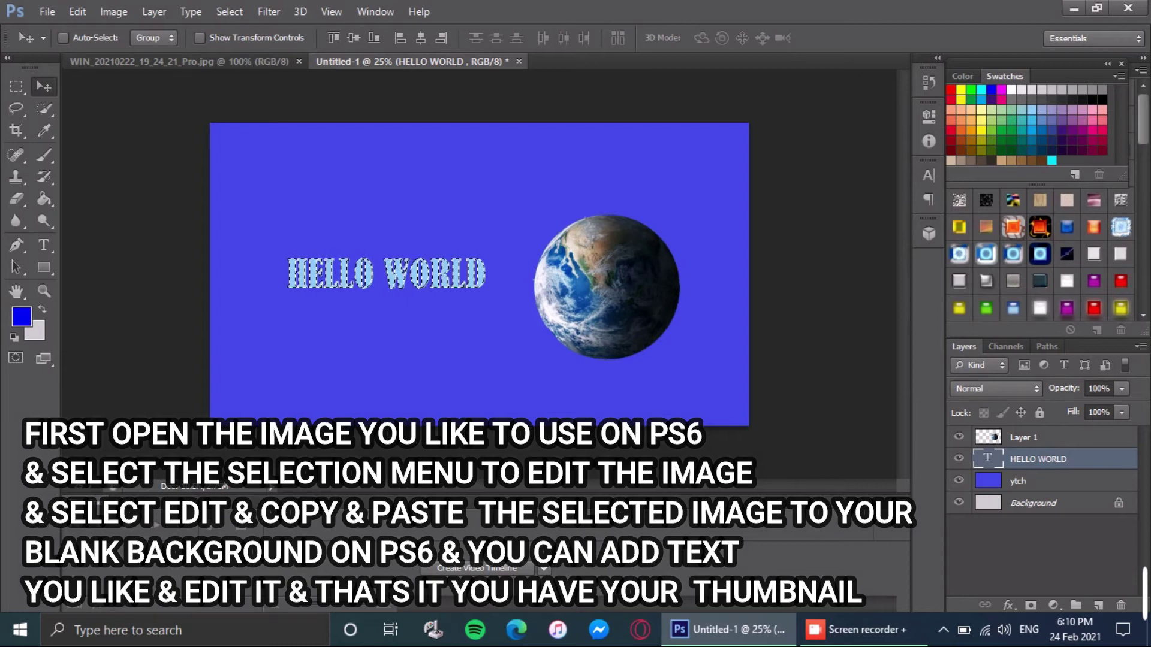
pyautogui.click(229, 12)
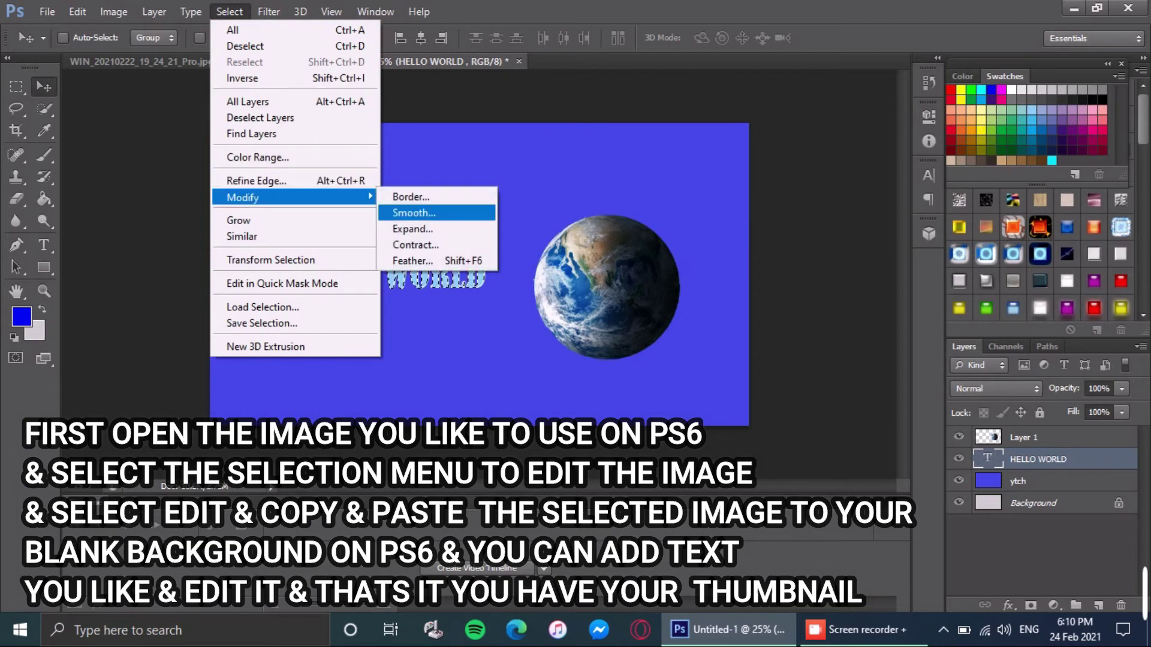
pyautogui.click(413, 228)
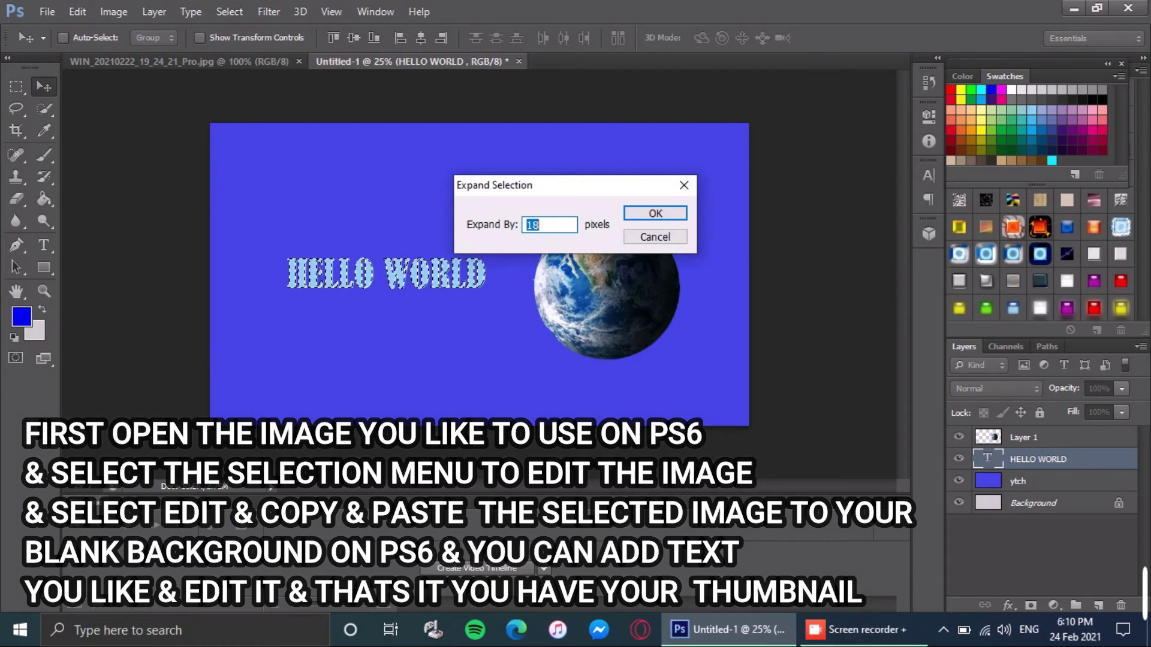
pyautogui.click(655, 214)
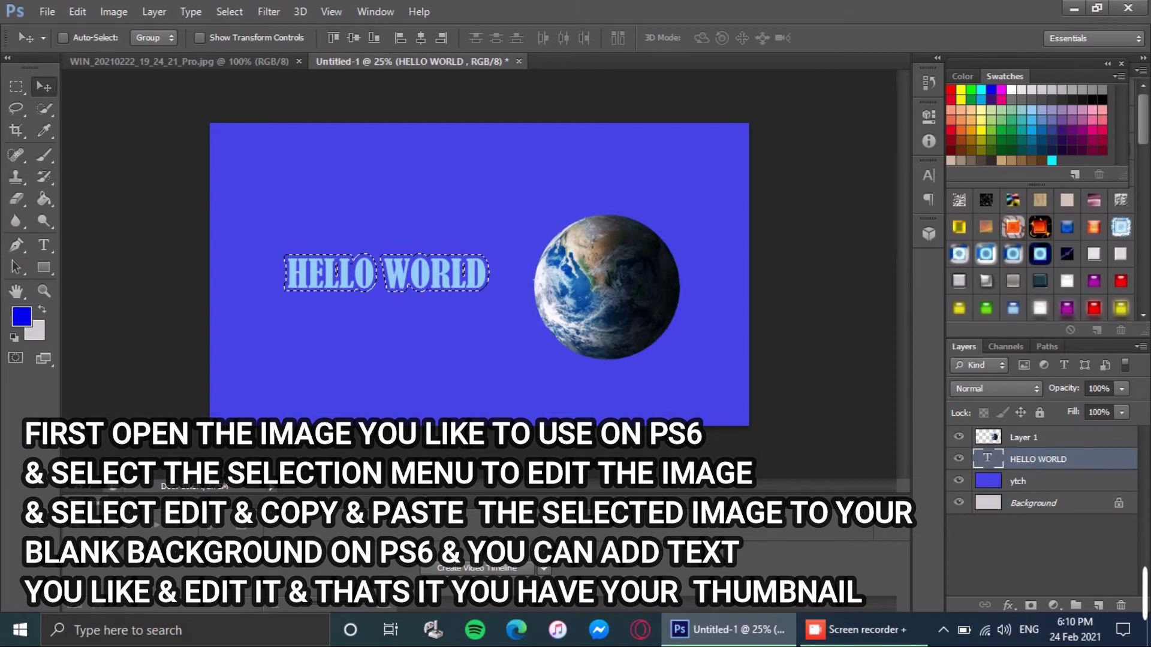
pyautogui.hotkey('alt', 'BackSpace')
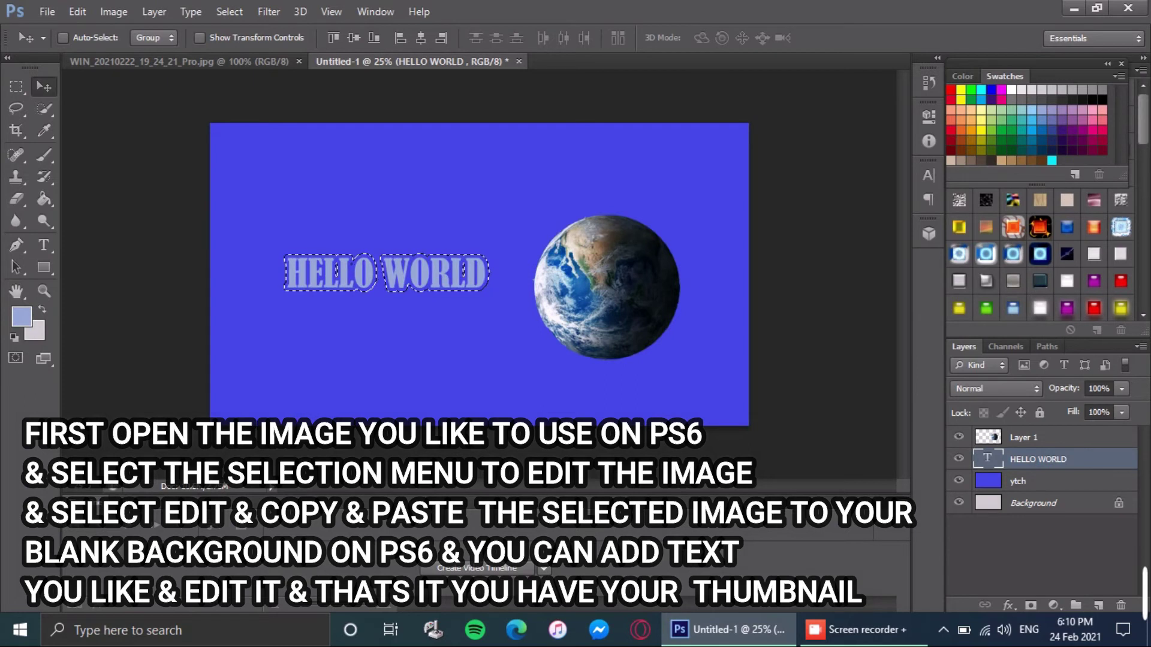
pyautogui.hotkey('alt', '[')
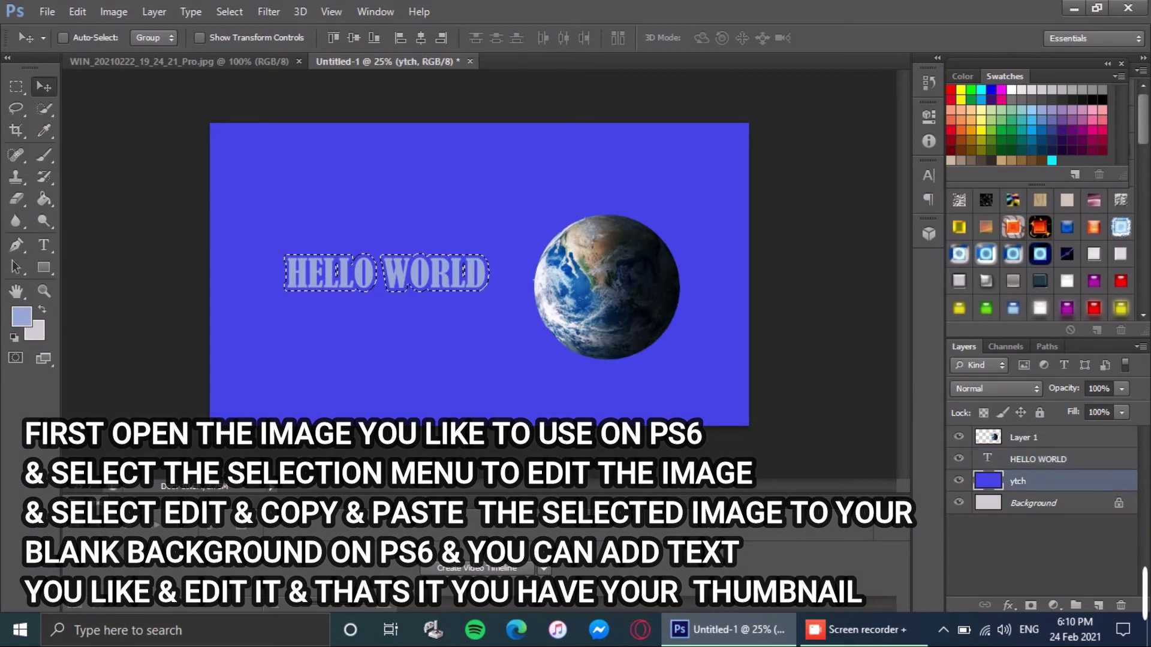
# - Paint-bucket light lavender into the expanded areas around HELLO and WORLD on the ytch layer
pyautogui.click(44, 199)
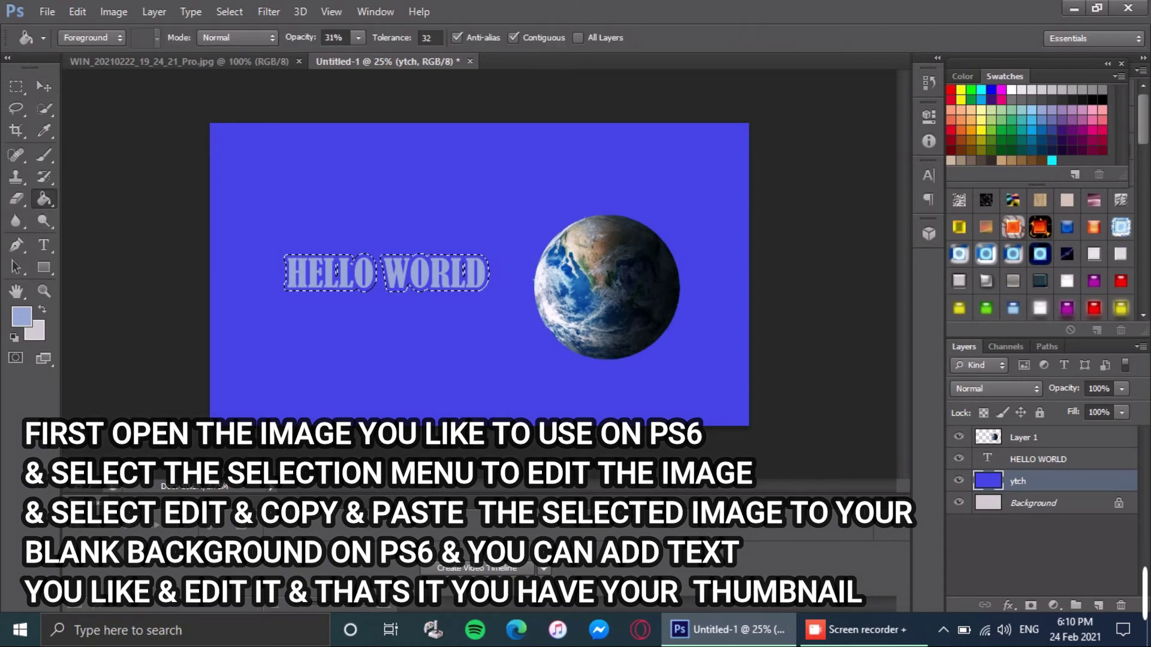
pyautogui.click(309, 272)
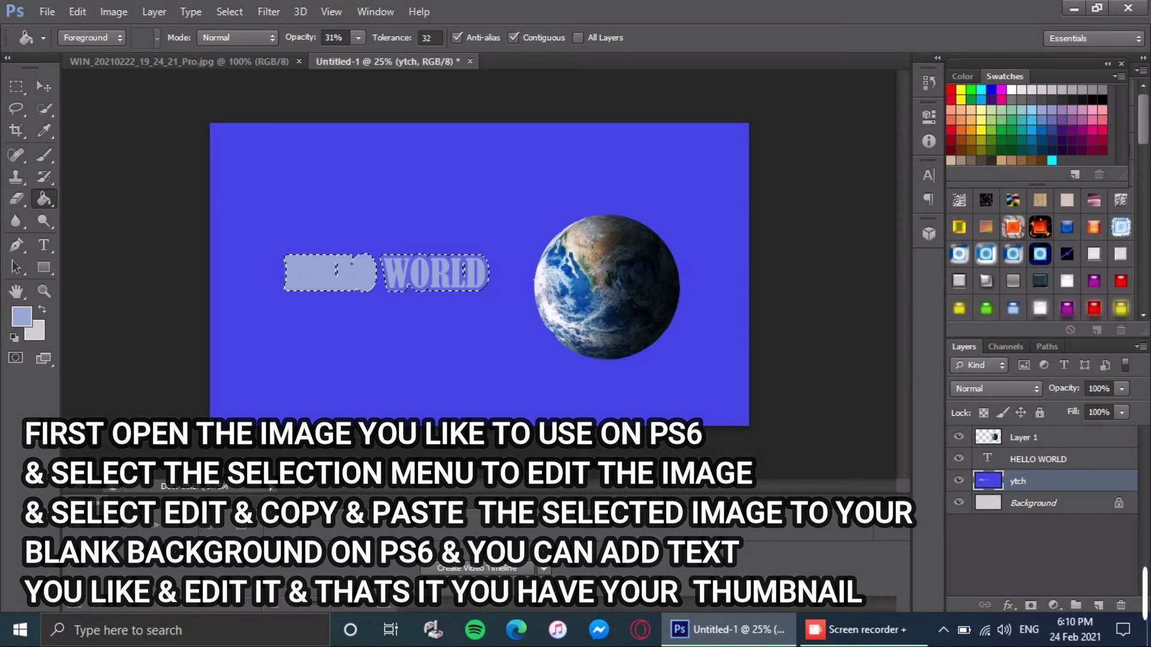
pyautogui.click(448, 273)
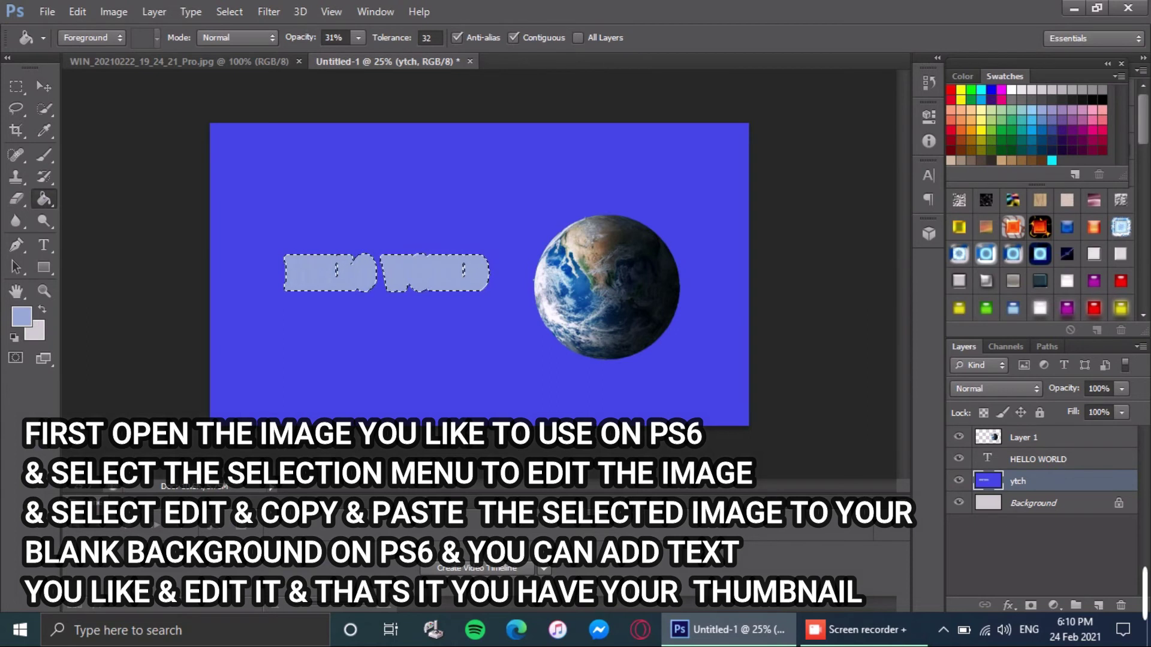
pyautogui.hotkey('alt', ']')
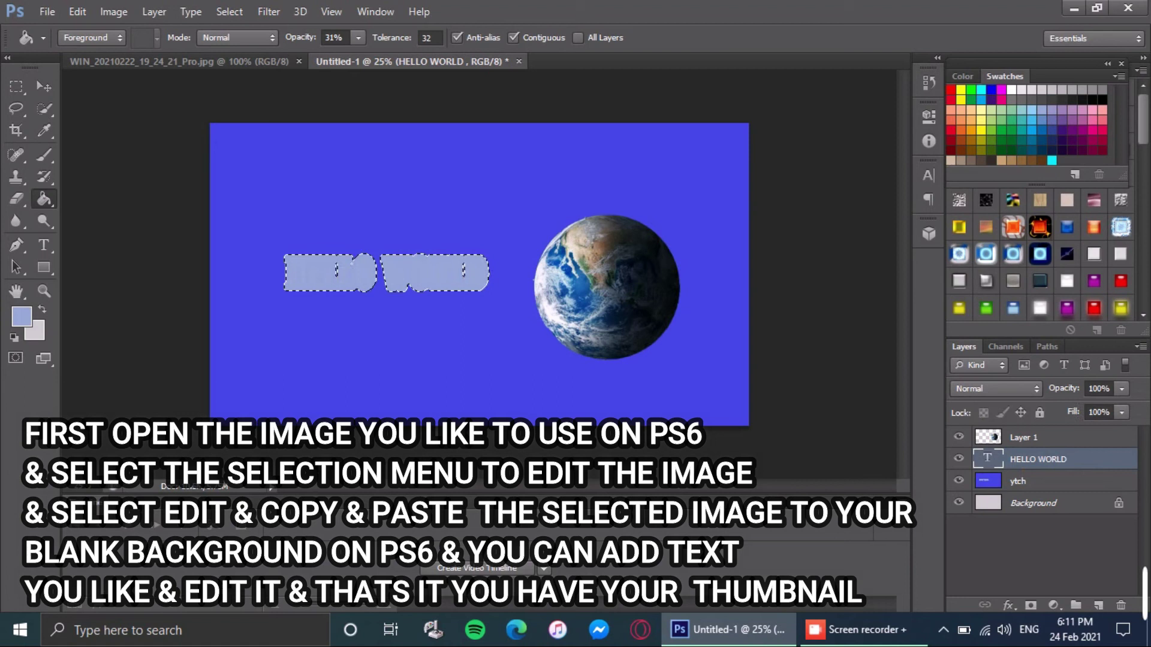
# - Recolour the HELLO WORLD type to dark blue 0b3b9a using the options-bar colour swatch
pyautogui.click(44, 244)
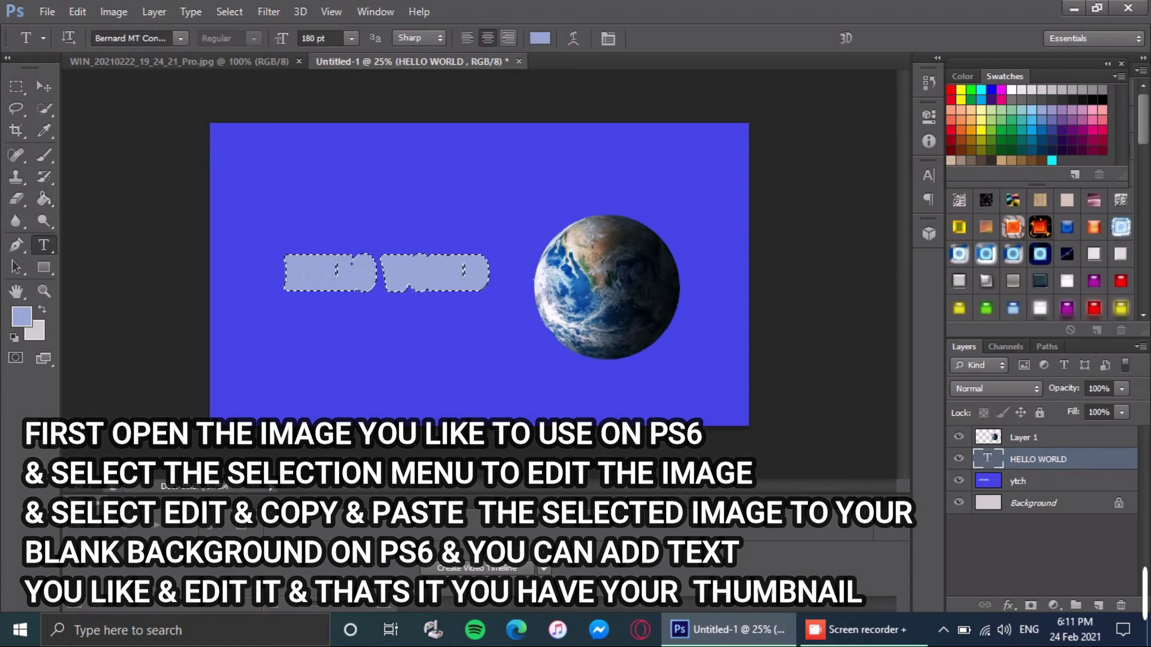
pyautogui.click(540, 38)
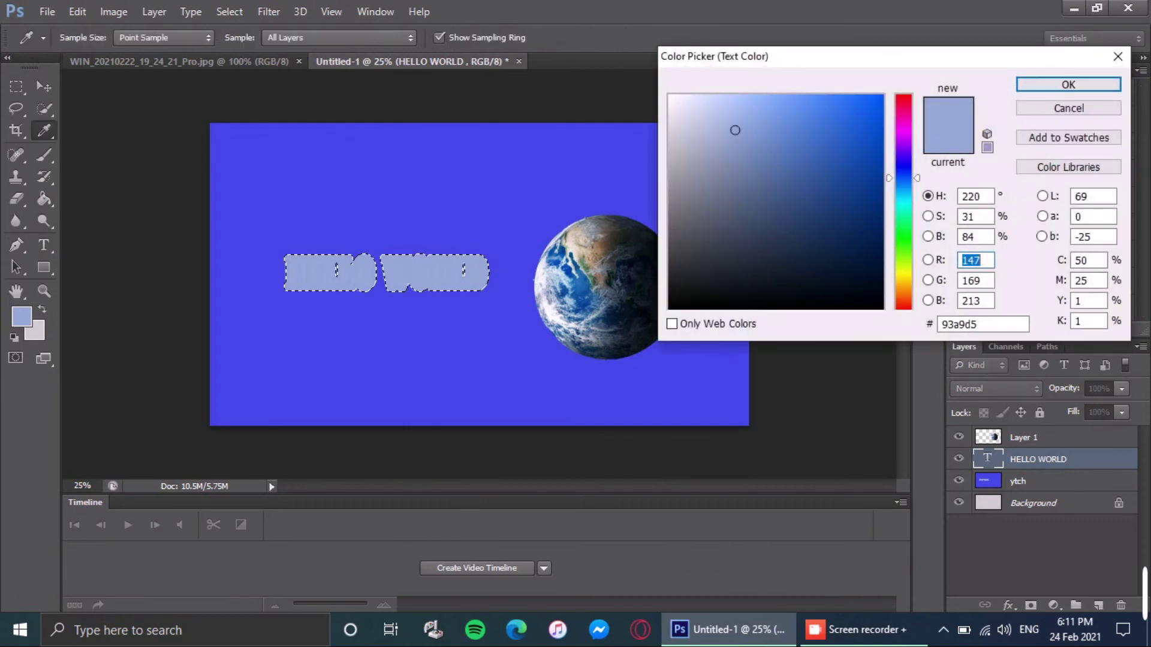
pyautogui.moveTo(855, 169); pyautogui.dragTo(862, 143)
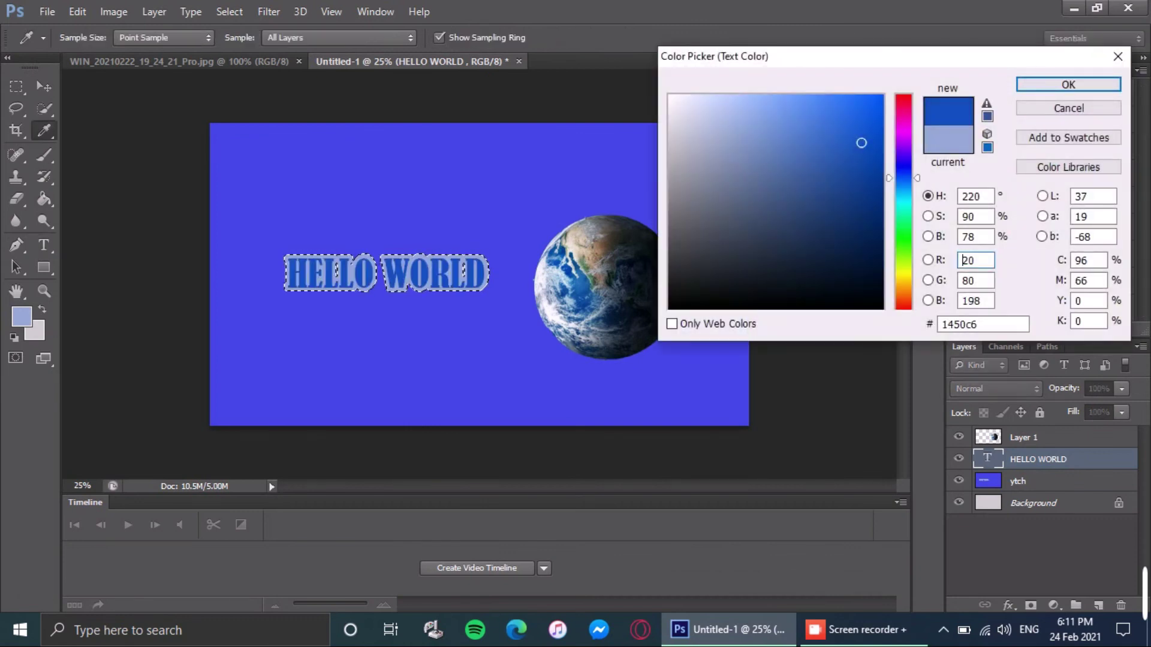
pyautogui.moveTo(861, 143); pyautogui.dragTo(862, 161)
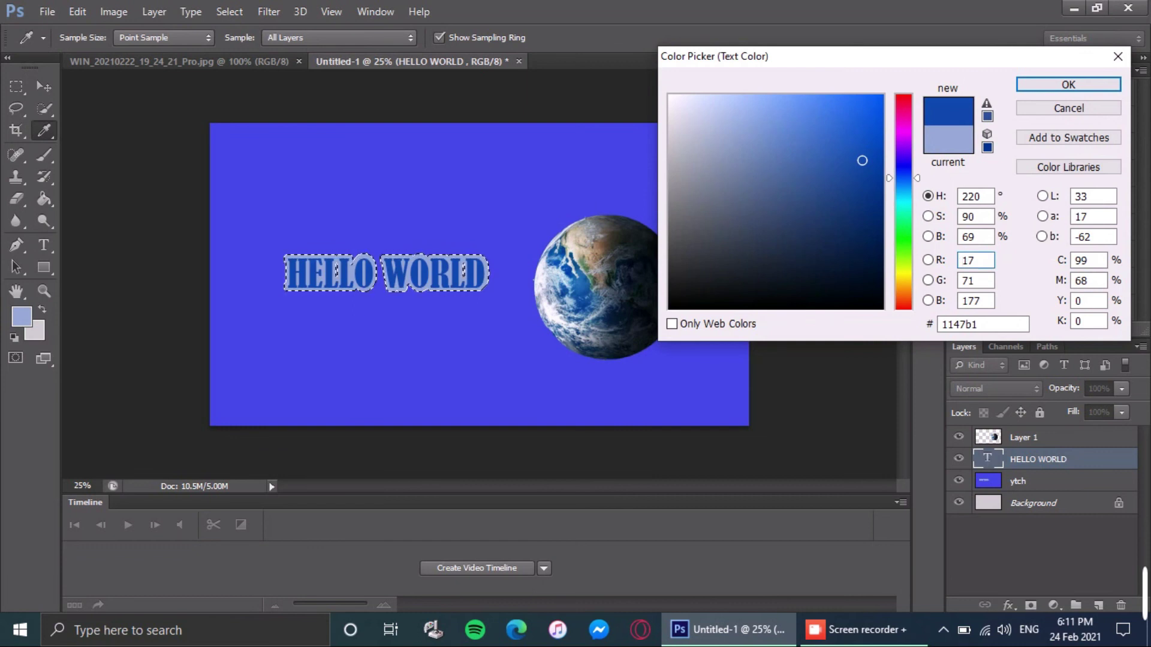
pyautogui.moveTo(862, 161); pyautogui.dragTo(868, 180)
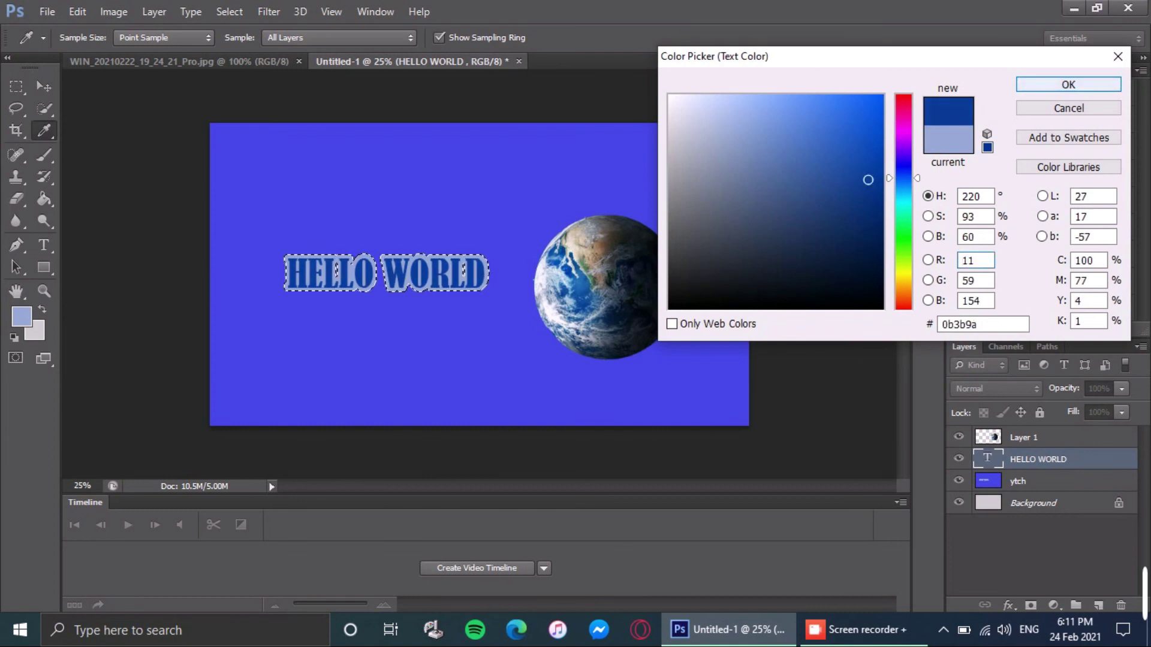
pyautogui.press('Return')
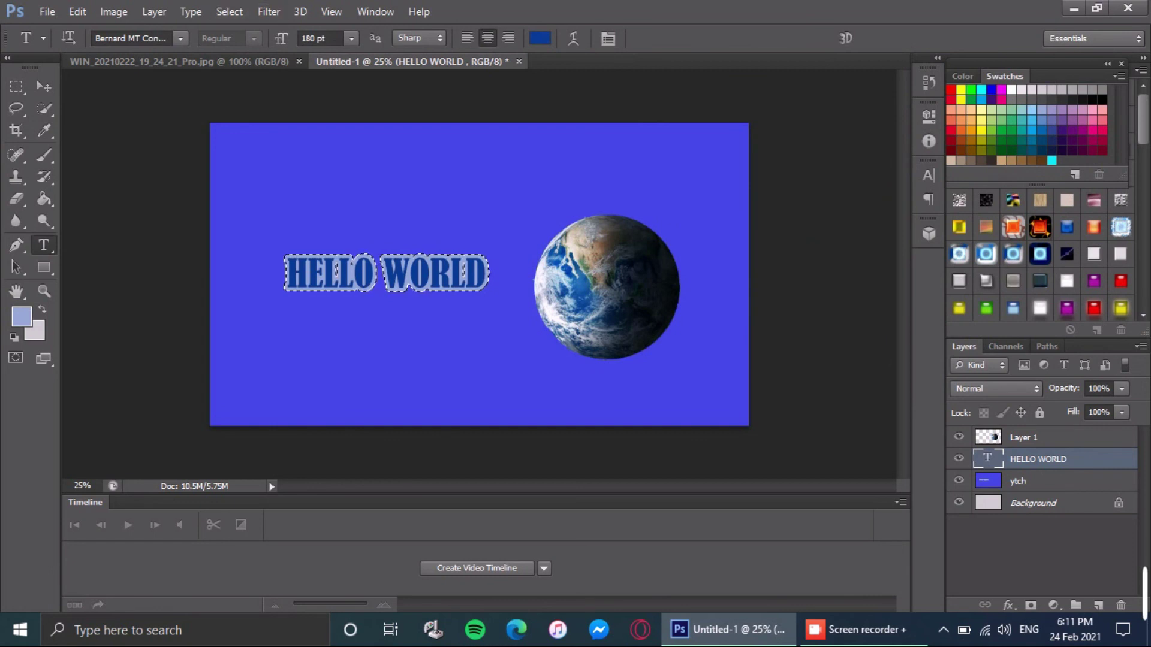
# - Deselect the outline selection around HELLO WORLD and switch to the Move tool
pyautogui.click(47, 12)
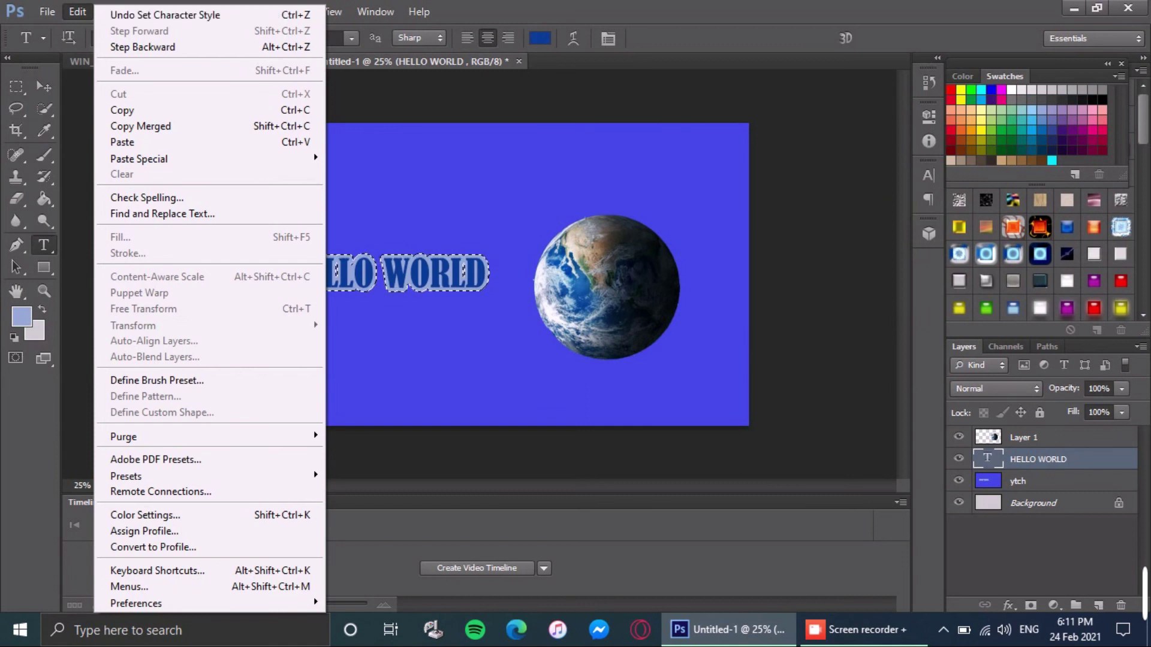
pyautogui.press('Escape')
pyautogui.press('Left')
pyautogui.press('Down')
pyautogui.press('Left')
pyautogui.press('Down')
pyautogui.press('Down')
pyautogui.press('Escape')
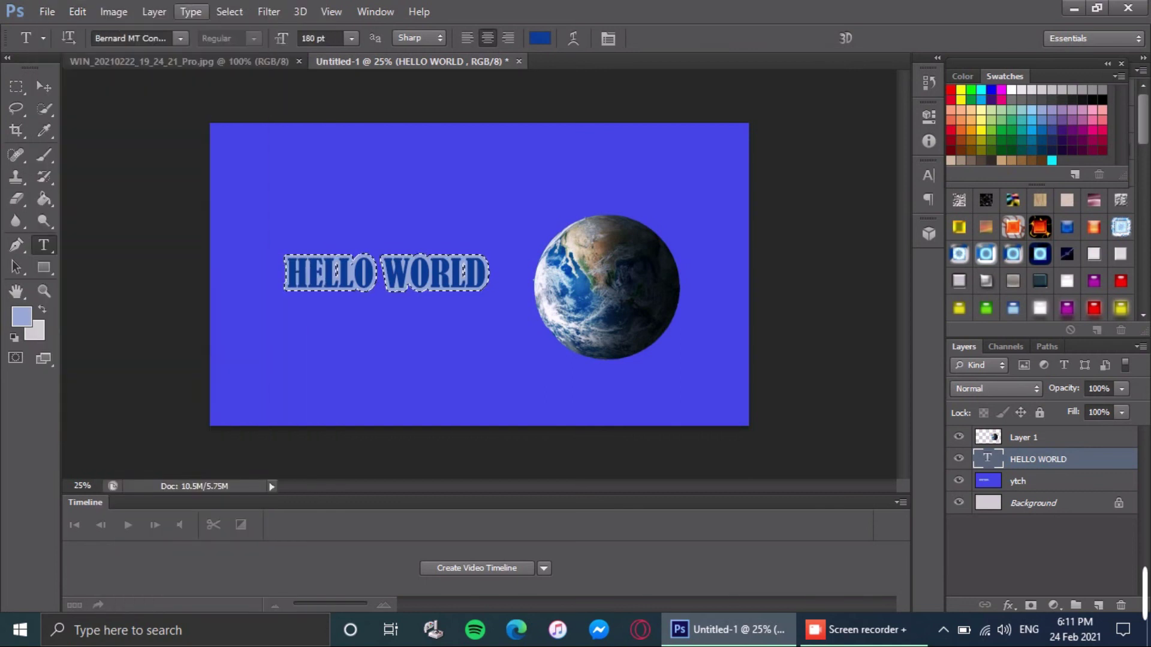
pyautogui.press('Left')
pyautogui.press('Right')
pyautogui.press('Right')
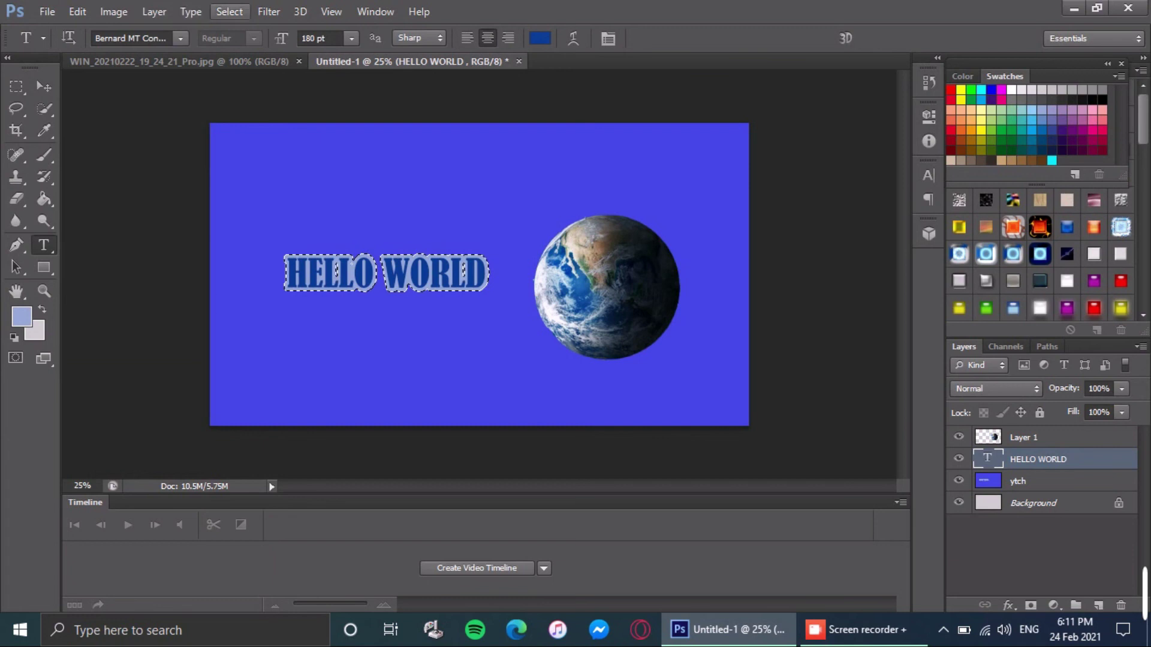
pyautogui.press('Down')
pyautogui.press('Down')
pyautogui.press('Return')
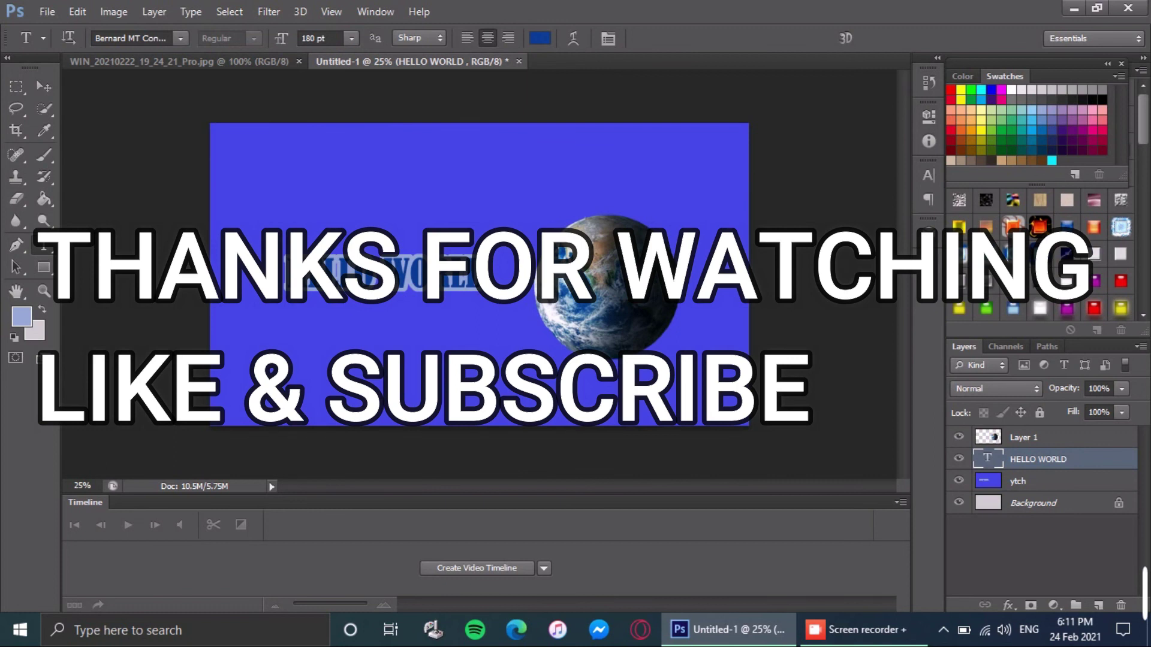
pyautogui.press('v')
pyautogui.click(43, 86)
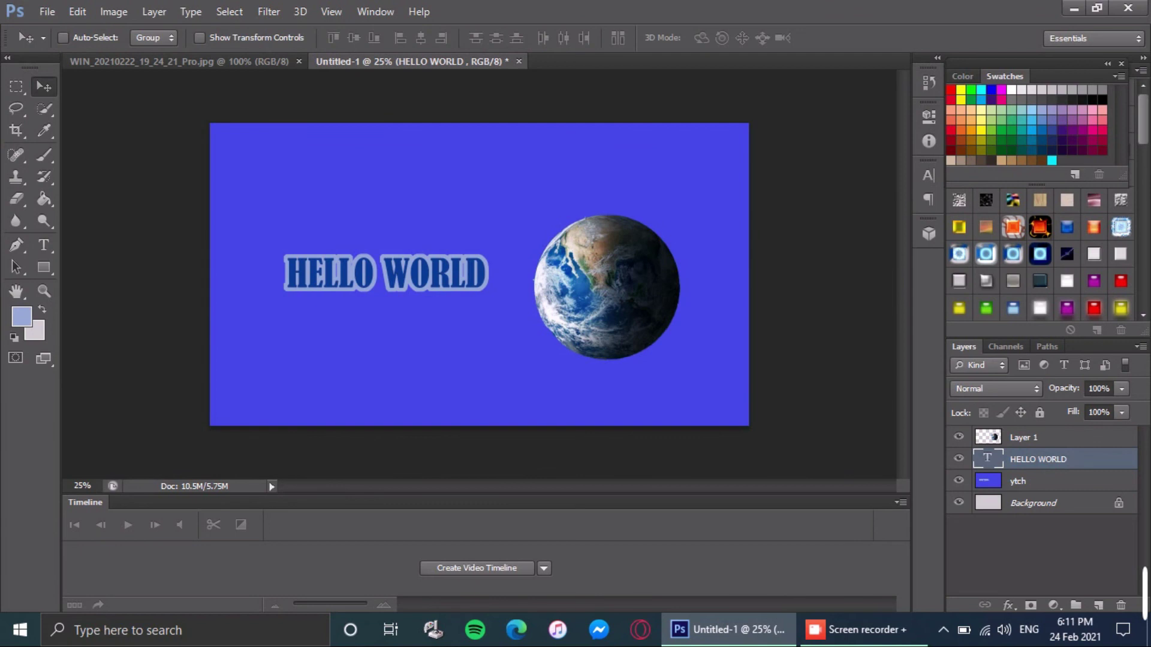